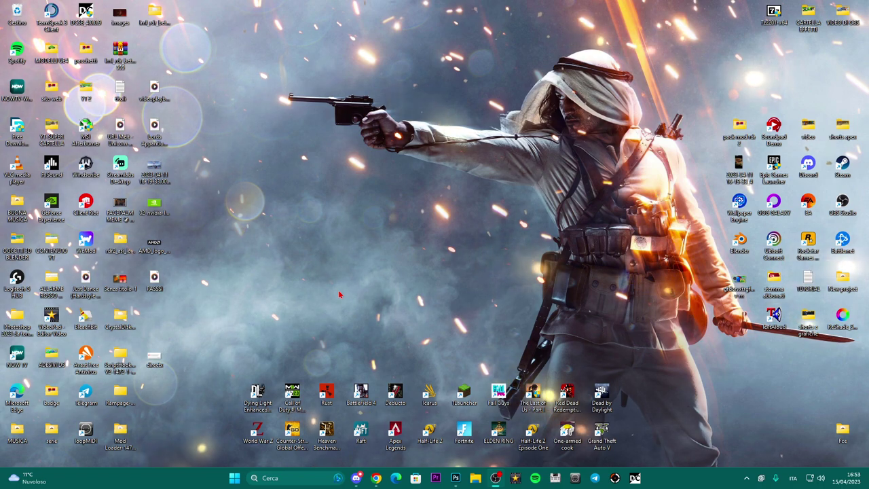
Step: Move the Call of Duty shortcut out of the game icon rows to the empty area in the middle of the desktop
drag(292, 391, 408, 317)
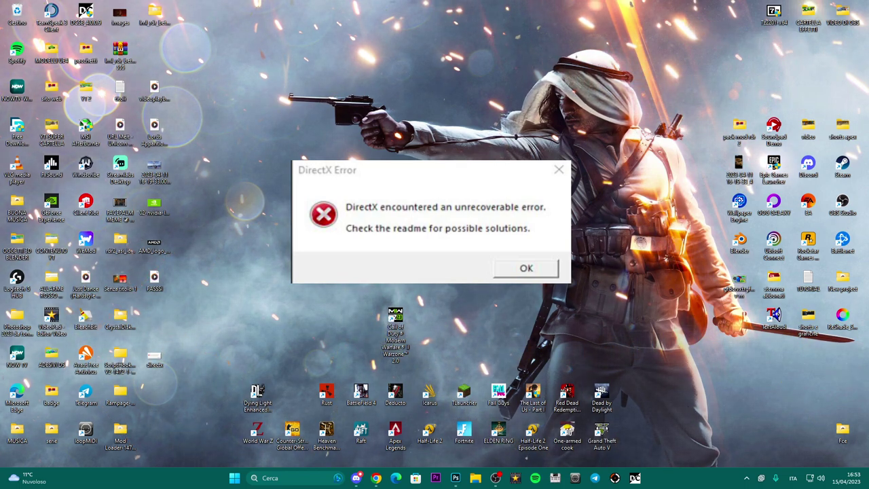
key(Return)
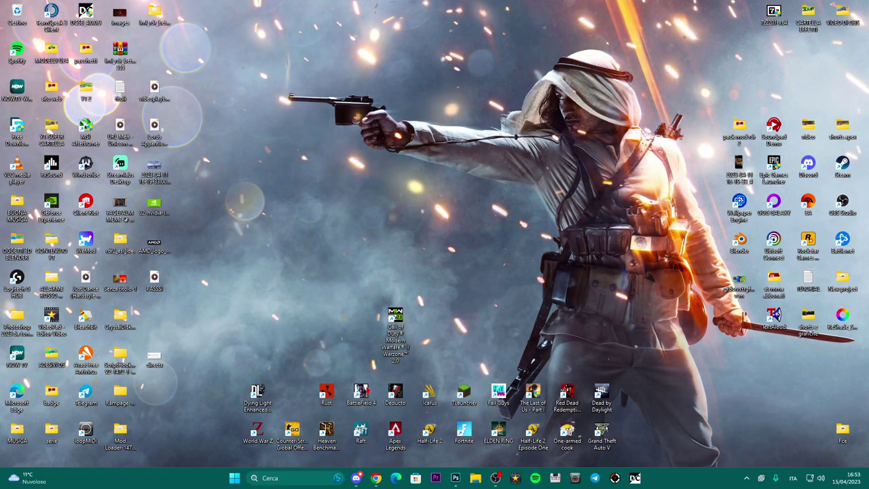
Step: Switch to the Chrome browser and open the .NET Framework 4.8.1 download page from the supported versions
key(alt+Tab)
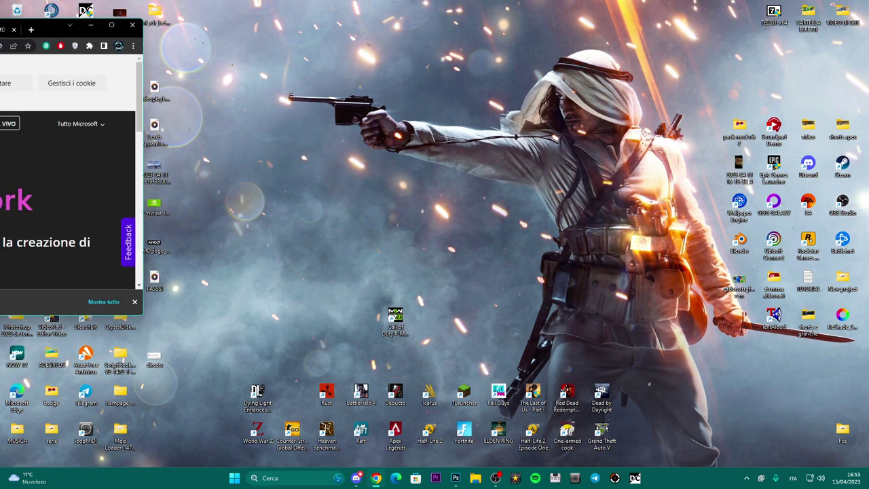
click(684, 55)
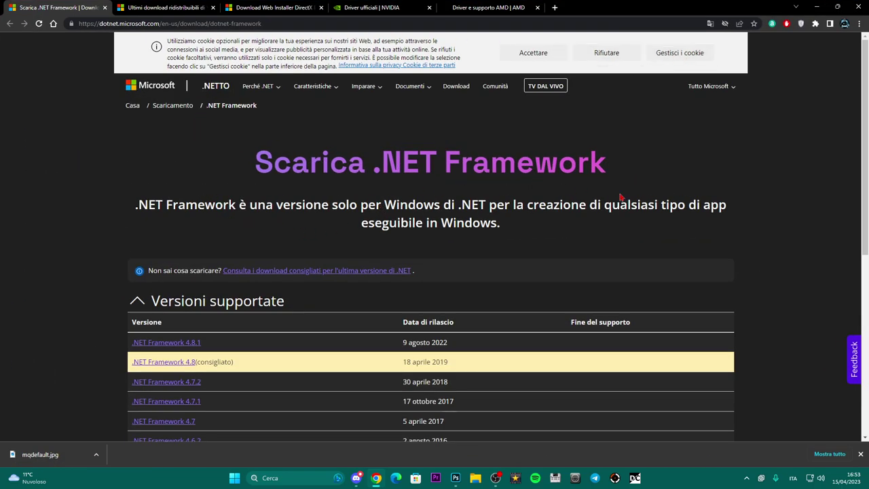
scroll(620, 196, down, 2)
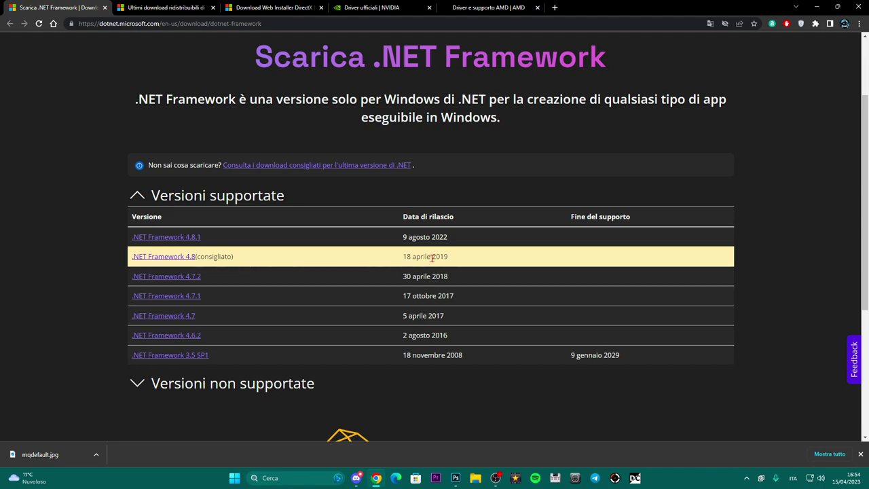
click(182, 237)
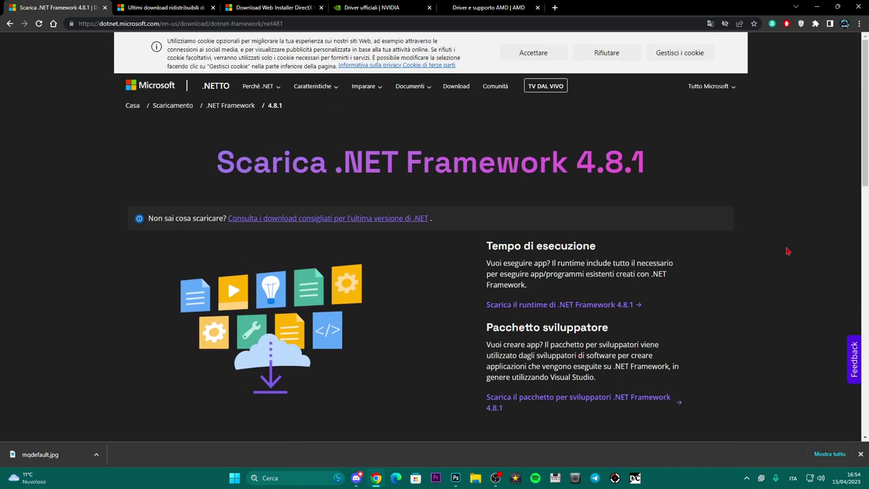
Step: Download the Italian language pack of the .NET Framework 4.8.1 Developer Pack, saving ndp481-devpack-ita to the Desktop
scroll(788, 251, down, 2)
scroll(786, 252, down, 4)
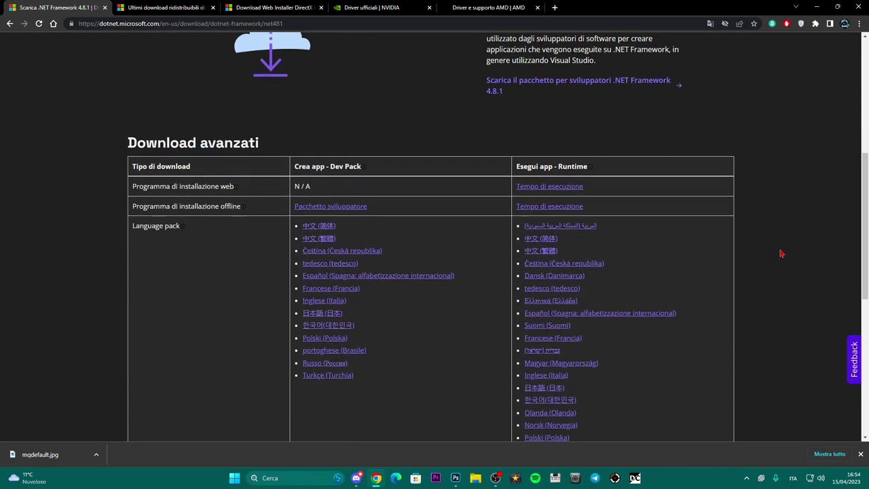
scroll(772, 253, down, 2)
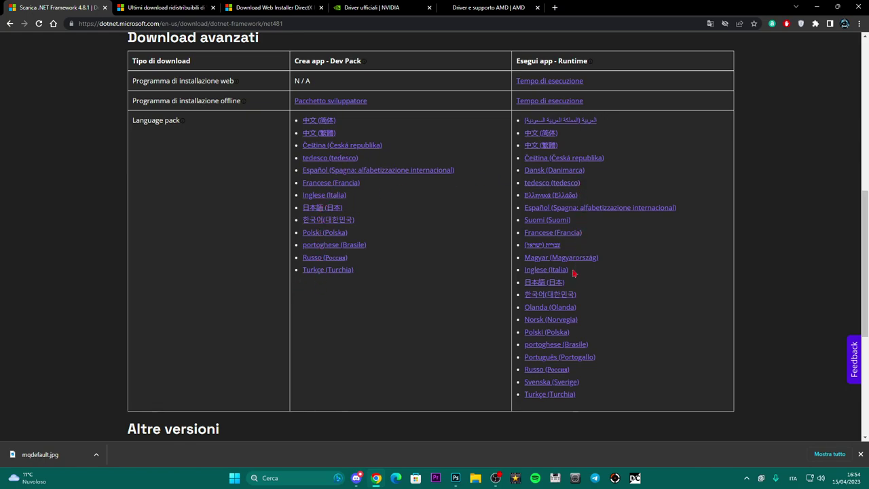
scroll(634, 316, up, 2)
scroll(654, 262, down, 2)
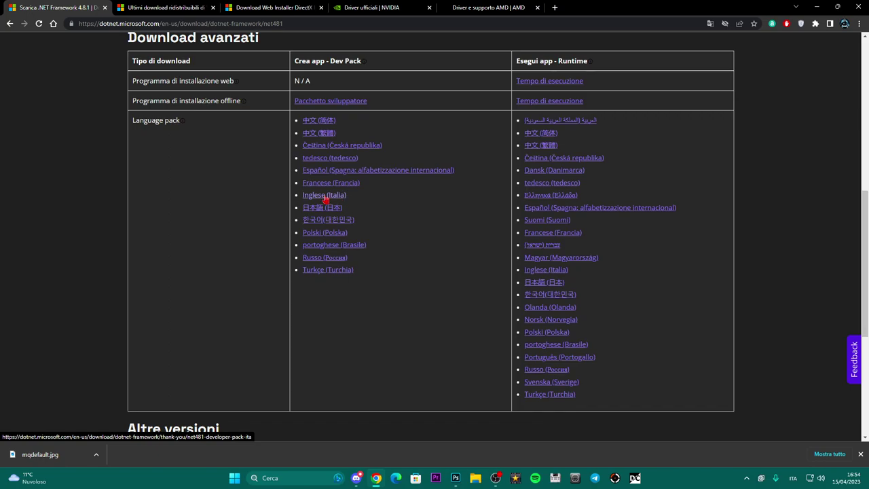
click(325, 196)
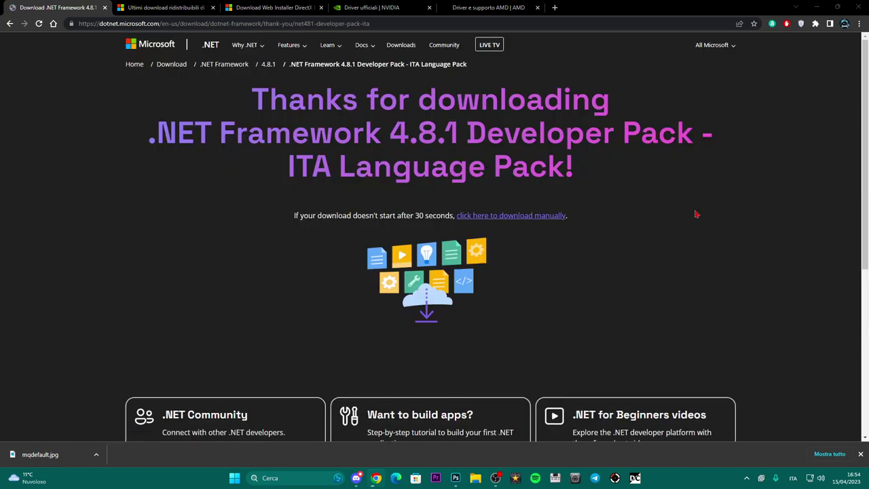
click(37, 89)
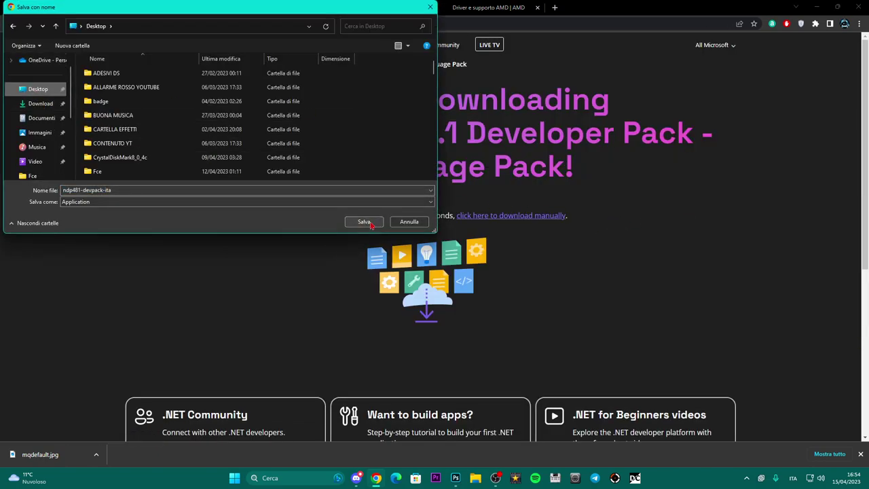
click(367, 223)
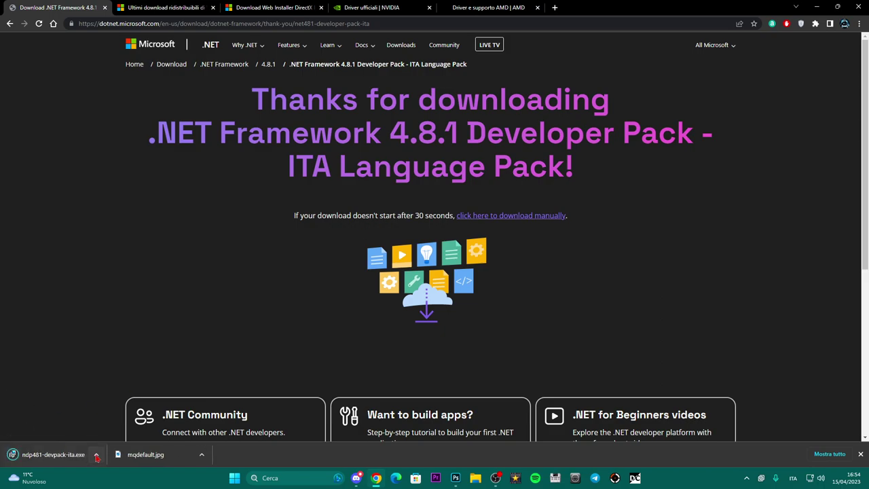
Step: Run the downloaded ndp481-devpack-ita.exe, complete the .NET Framework 4.8.1 Developer Pack setup and close the installer
click(97, 456)
click(109, 396)
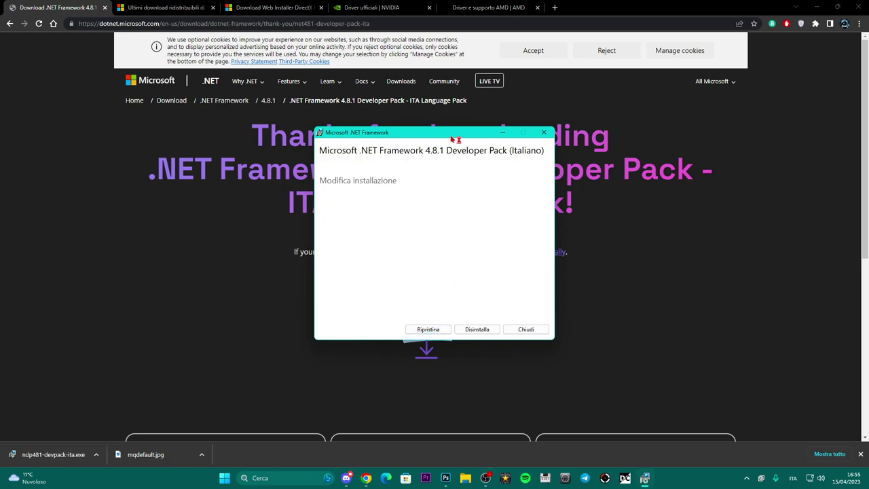
drag(458, 132, 437, 134)
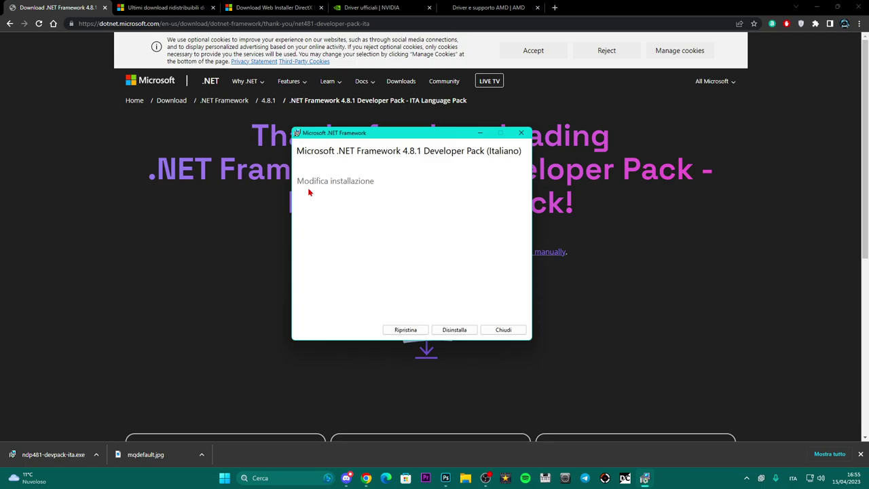
click(449, 330)
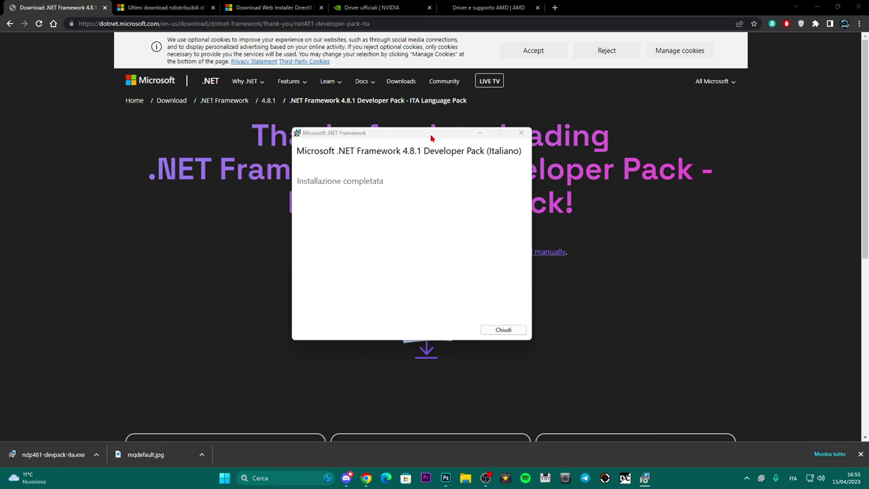
click(503, 330)
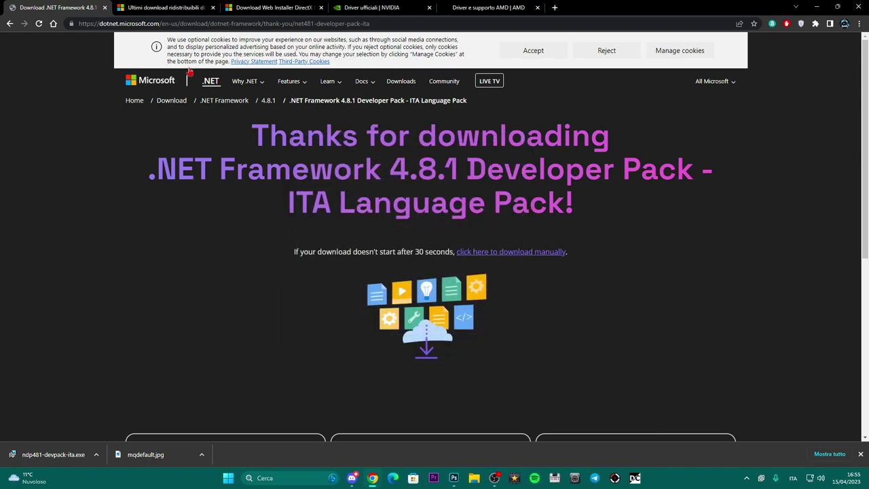
Step: Examine the Visual Studio 2015, 2017, 2019 and 2022 download table on the Microsoft Visual C++ Redistributable page
click(166, 7)
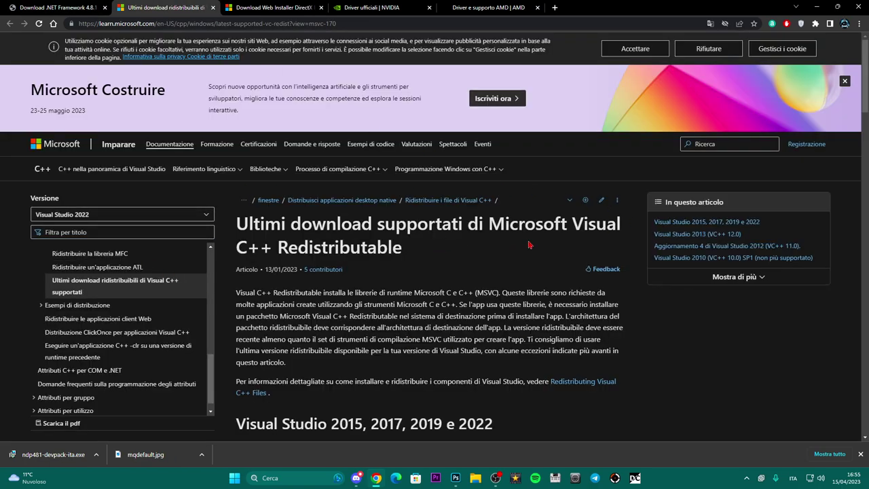
scroll(342, 160, down, 4)
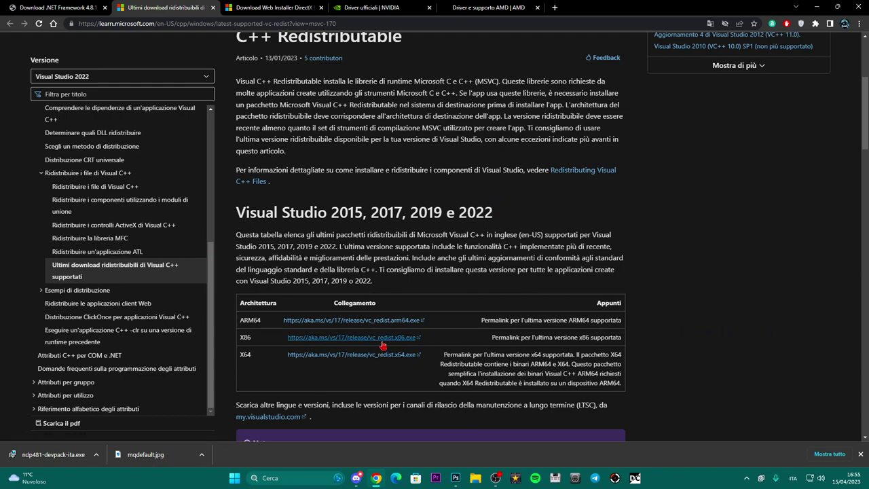
scroll(768, 311, up, 2)
scroll(768, 310, down, 5)
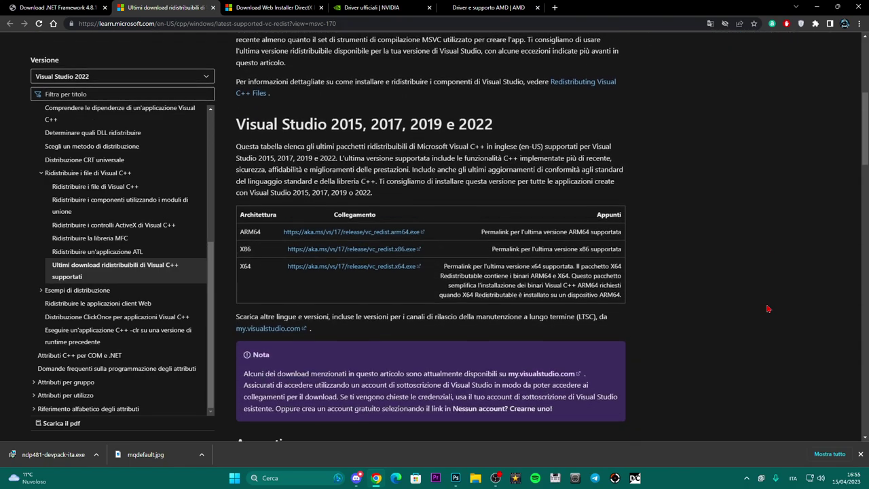
scroll(768, 309, up, 6)
scroll(767, 309, down, 5)
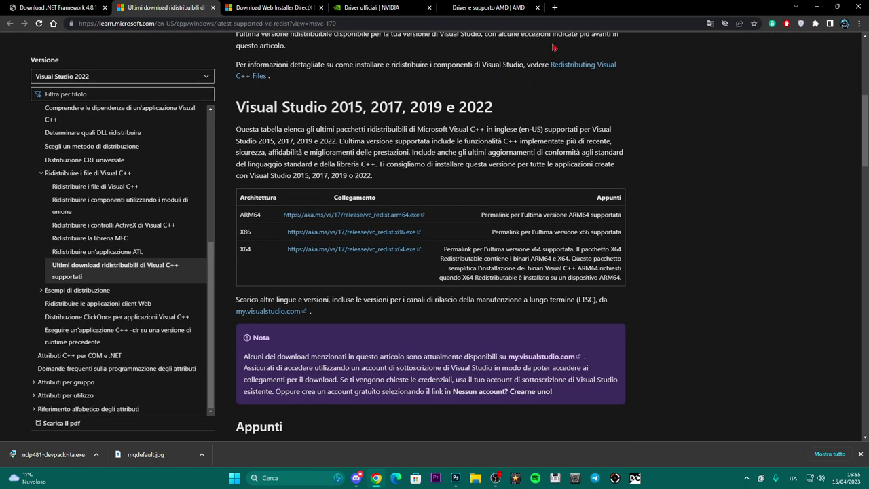
Step: Open the TONYGAM3R17 YouTube channel in a new tab and browse its uploaded videos
click(555, 7)
text(https://www.youtube.com/channel/UC3wRqntj9wAYHRb9KTBle6g)
key(Return)
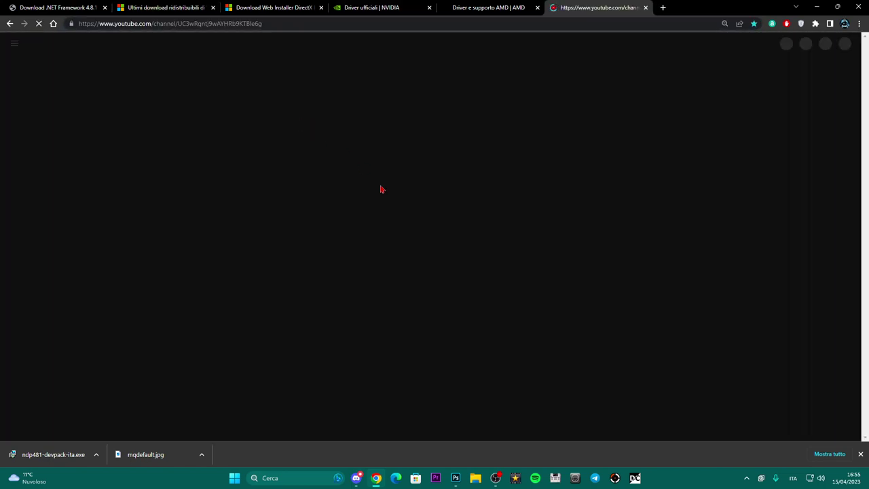
click(281, 251)
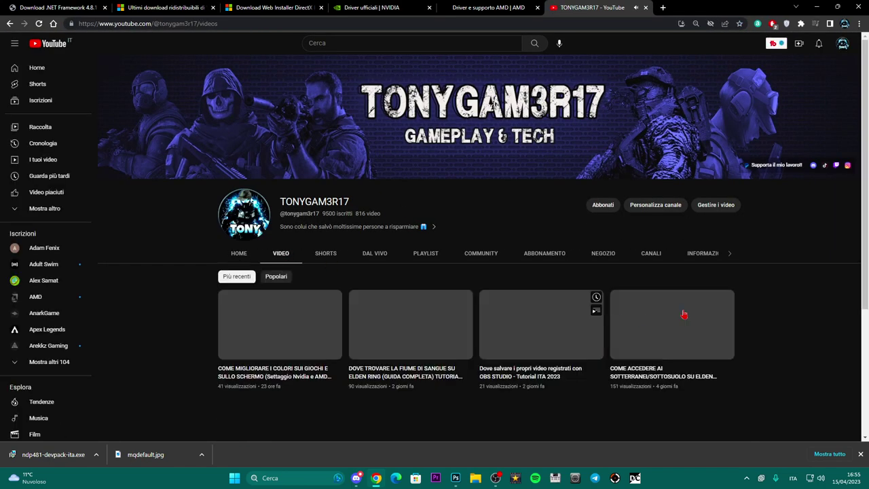
scroll(790, 309, down, 3)
scroll(791, 309, down, 8)
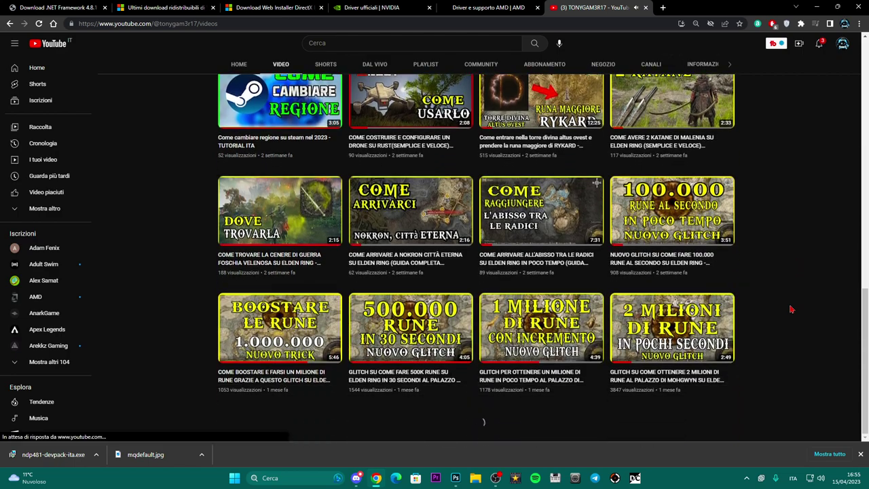
scroll(790, 309, down, 4)
scroll(754, 307, up, 2)
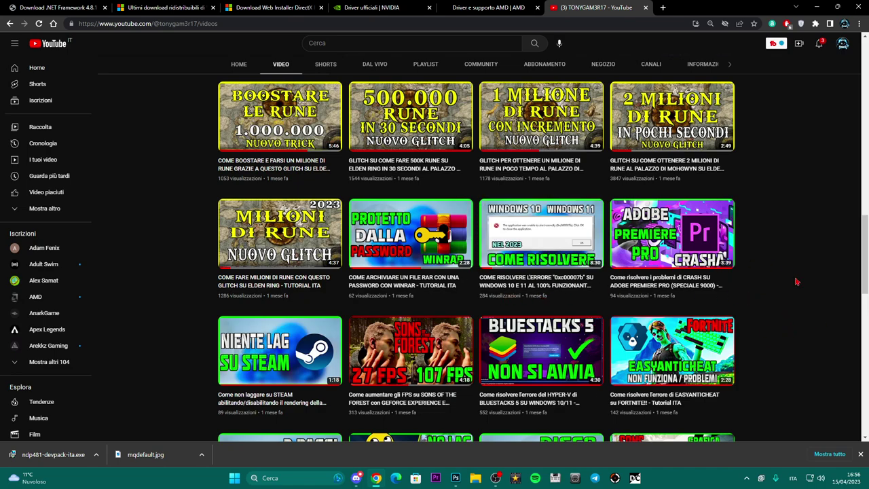
Step: Return to the Visual C++ Redistributable page, reload it and review the ARM64, X86 and X64 download links
click(817, 7)
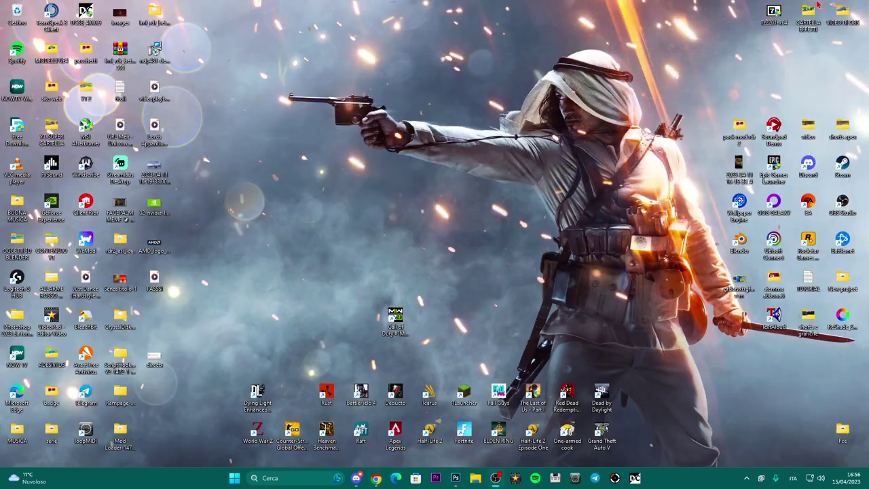
click(376, 477)
click(168, 8)
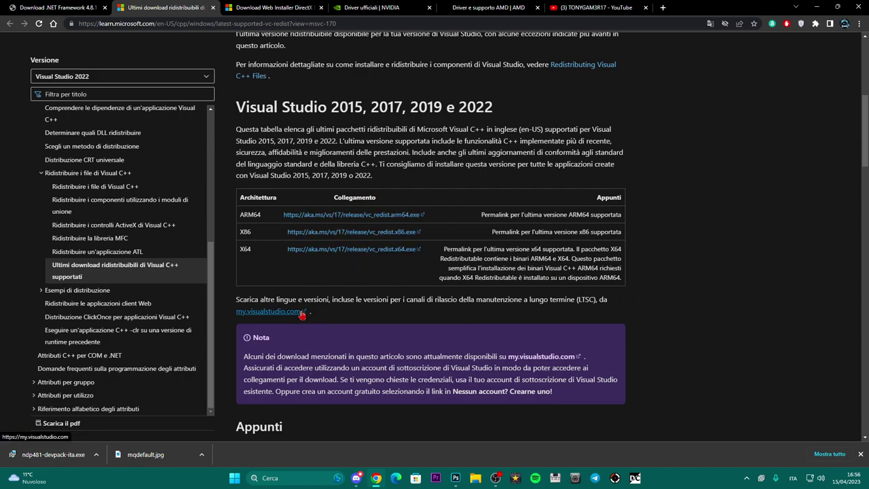
key(F5)
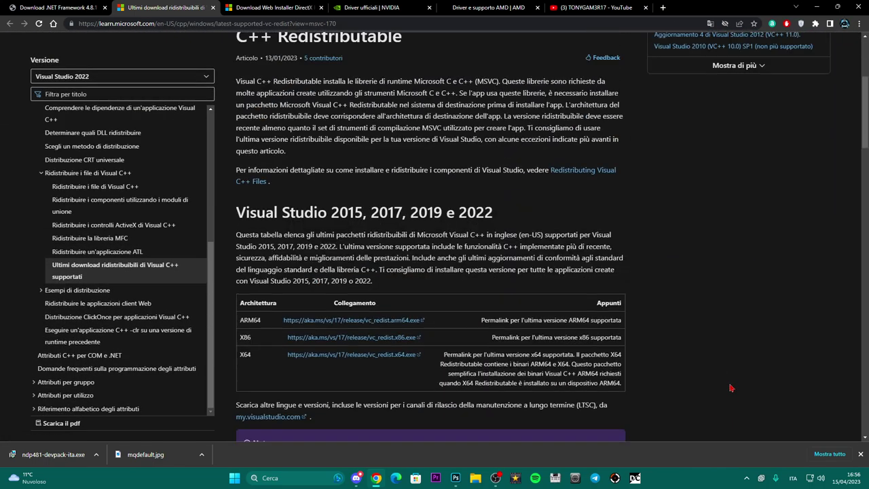
scroll(732, 387, down, 1)
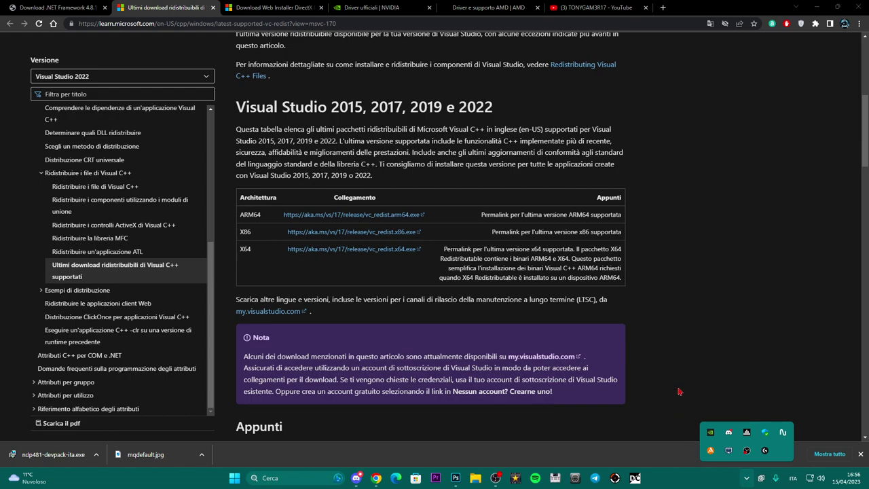
Step: Open the Avast Free Antivirus window and position it fully in view over the browser page
click(711, 450)
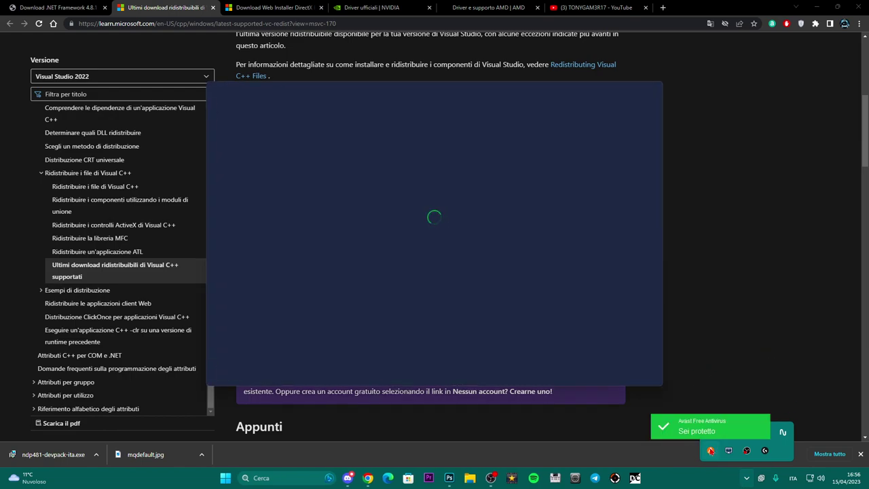
drag(511, 92, 809, 82)
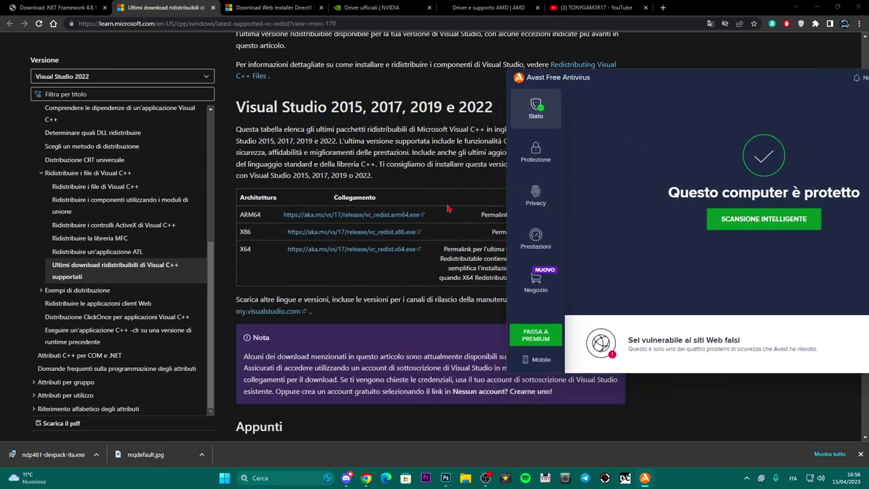
drag(732, 76, 516, 77)
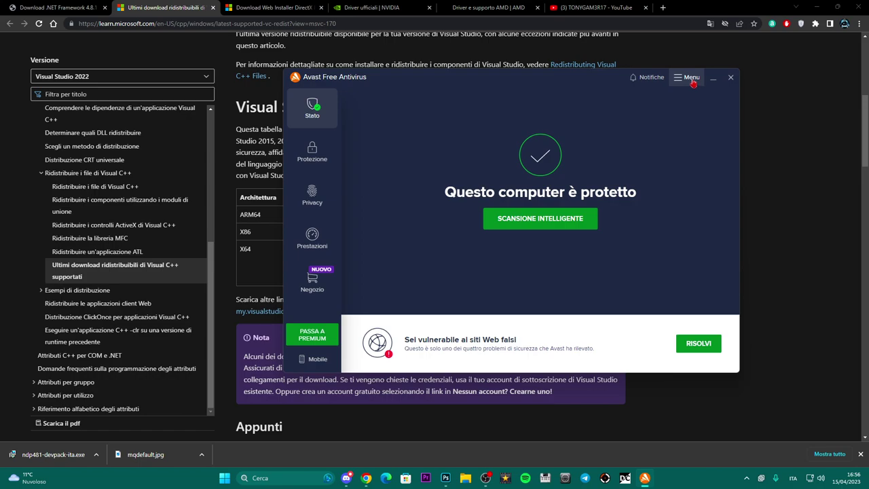
Step: Disable all Avast protections through its protection control options, and minimize the antivirus window
click(747, 479)
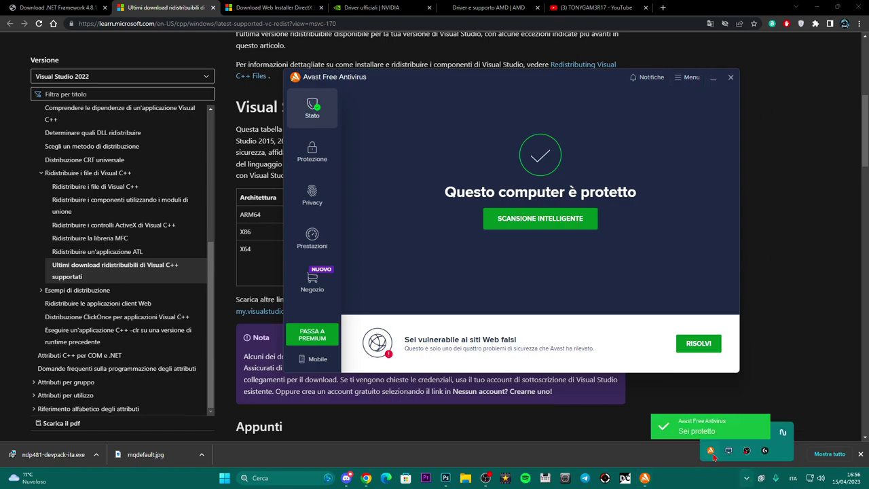
right_click(711, 452)
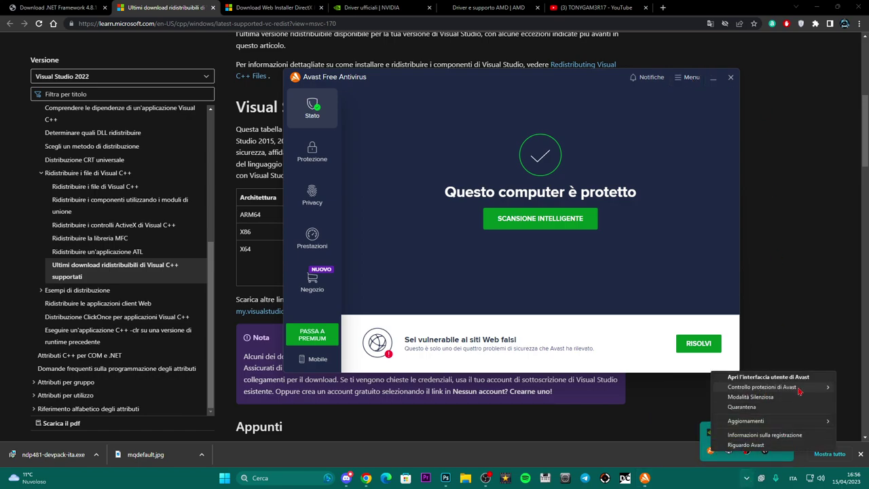
mouse_move(781, 387)
click(601, 401)
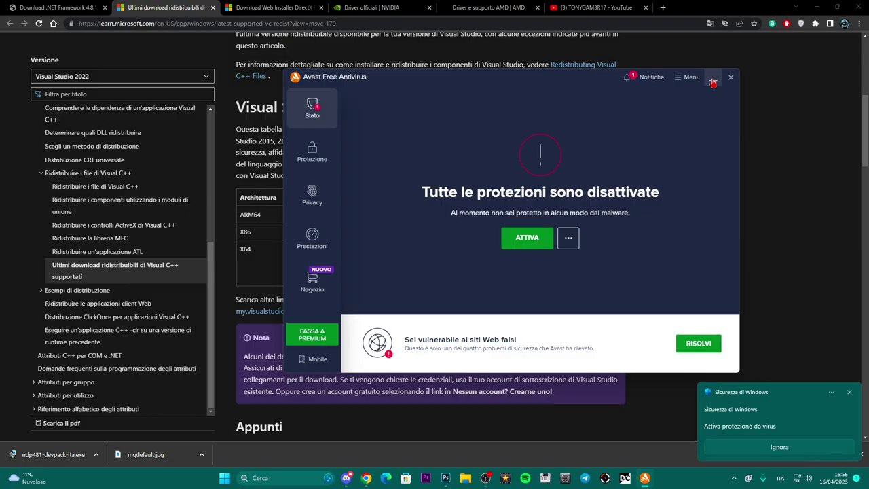
click(713, 82)
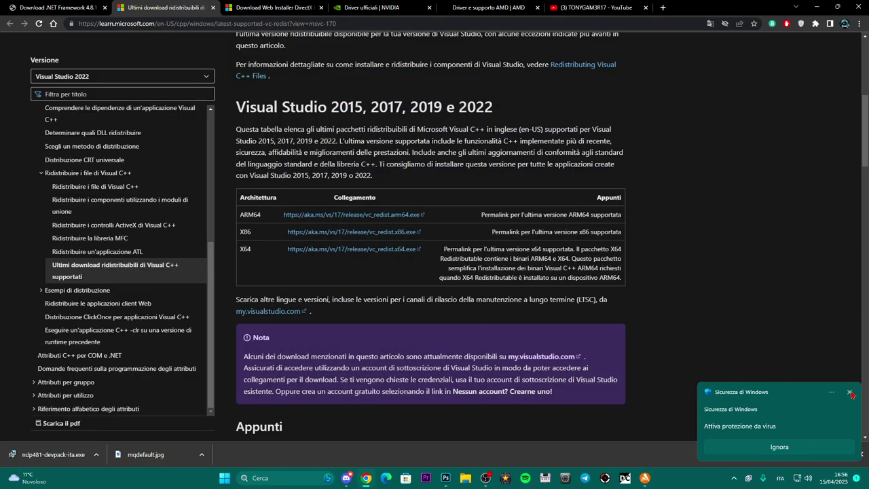
Step: Dismiss the Windows Security notification and save the ARM64, X86 and X64 Visual C++ Redistributable installers to the Desktop
click(851, 393)
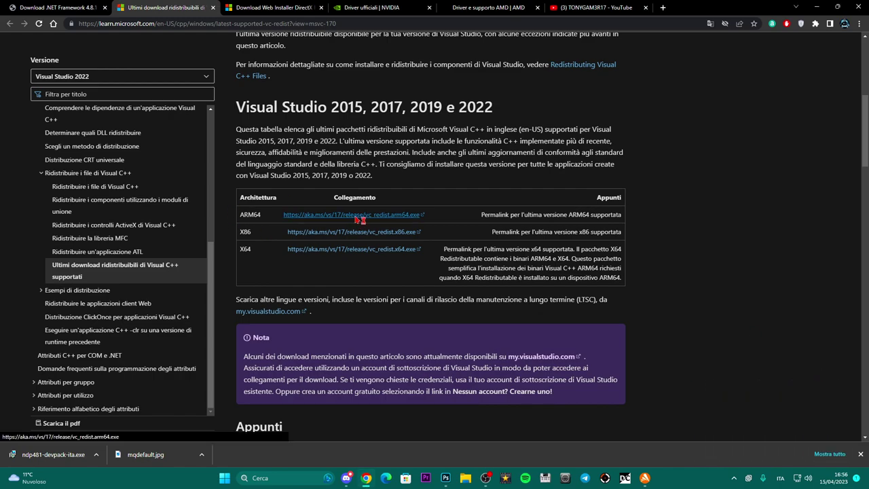
click(353, 215)
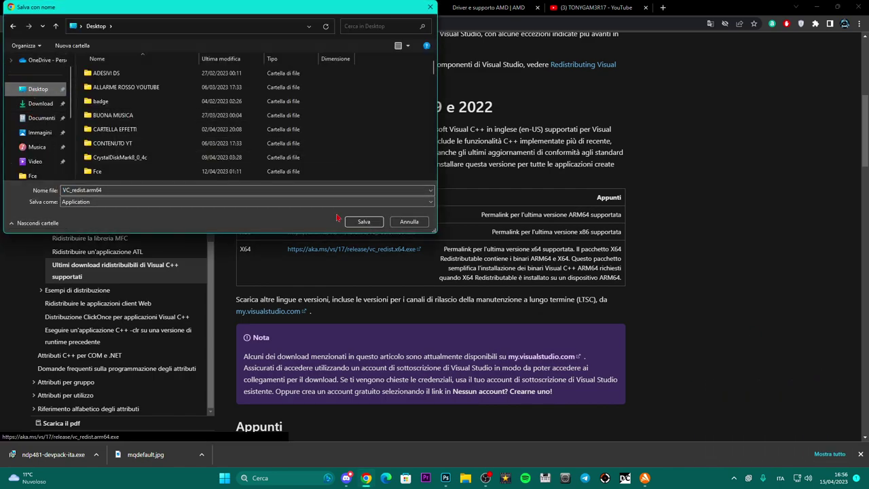
click(364, 221)
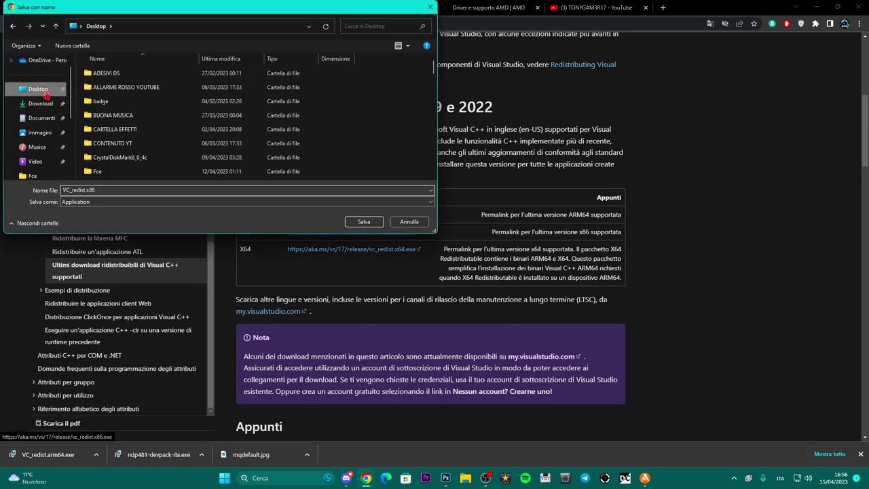
click(364, 222)
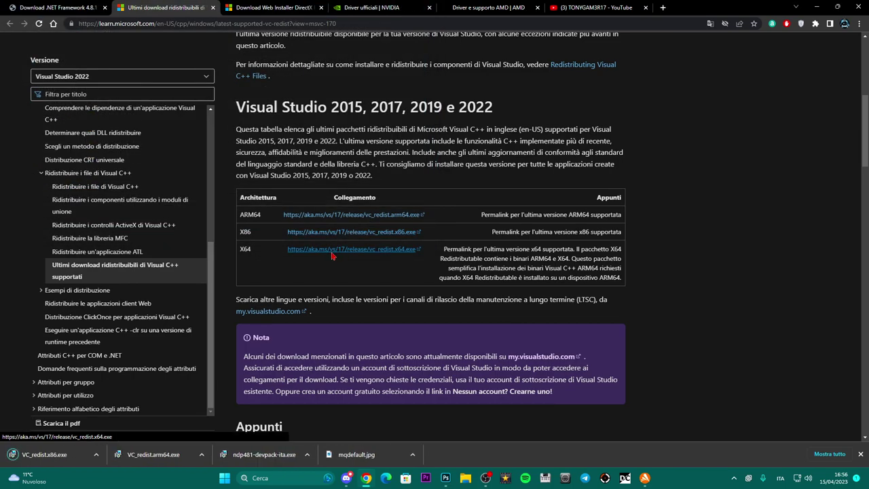
click(341, 250)
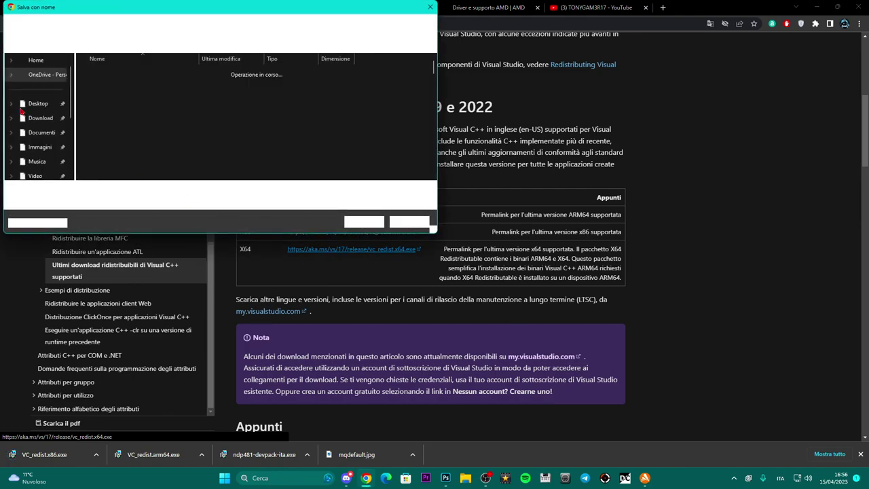
click(357, 219)
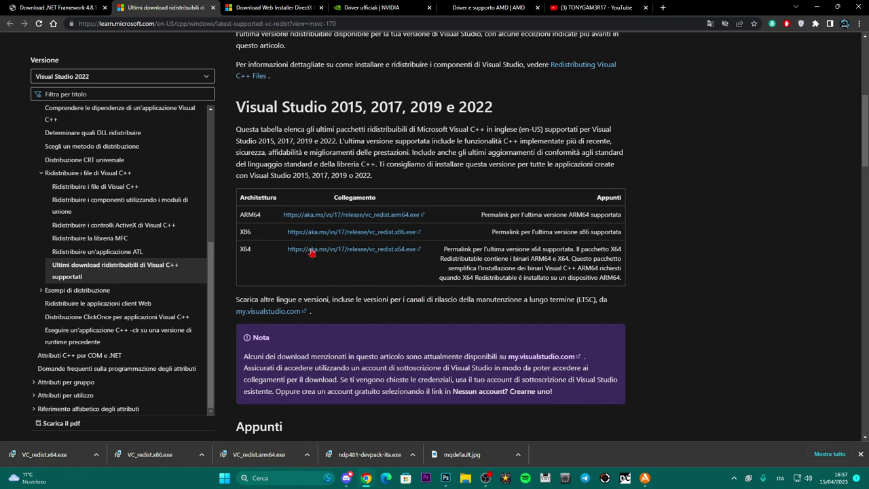
Step: Run the downloaded VC_redist.arm64.exe, accept the licence terms, try to install it, and close the installer
click(307, 455)
click(321, 395)
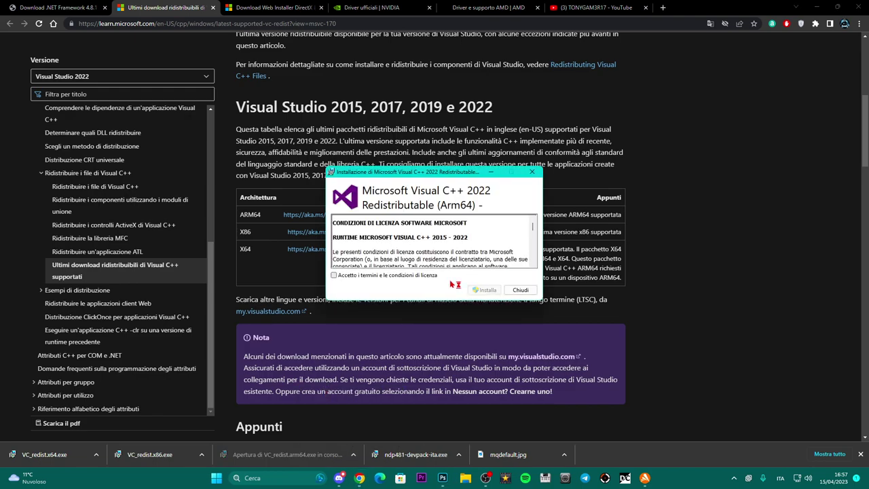
click(334, 276)
click(487, 290)
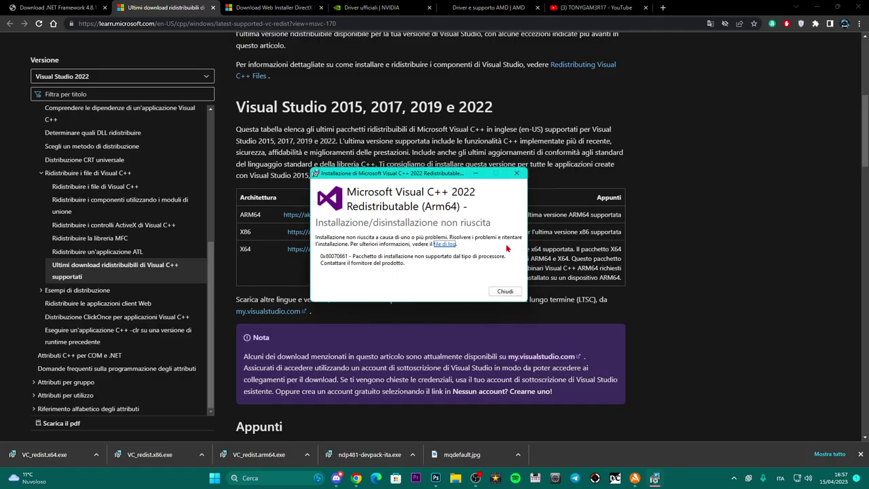
click(505, 292)
Step: Run the downloaded VC_redist.x86.exe and start its Visual C++ setup
click(202, 455)
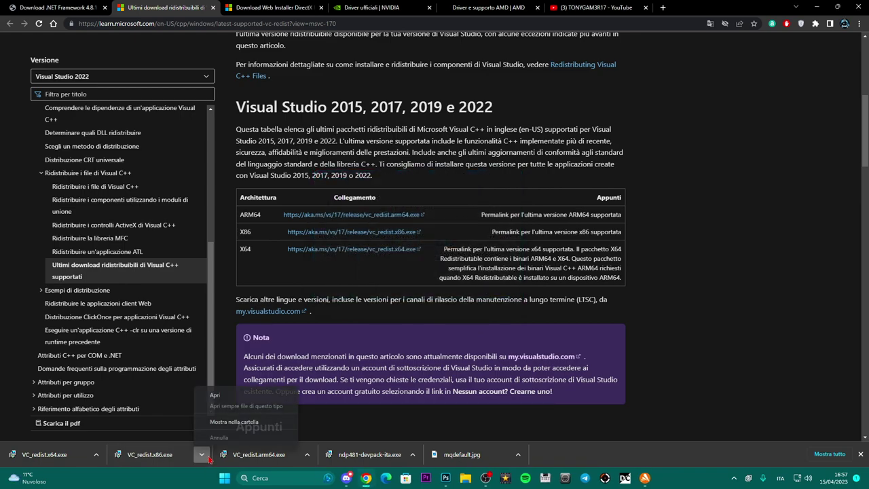
click(234, 395)
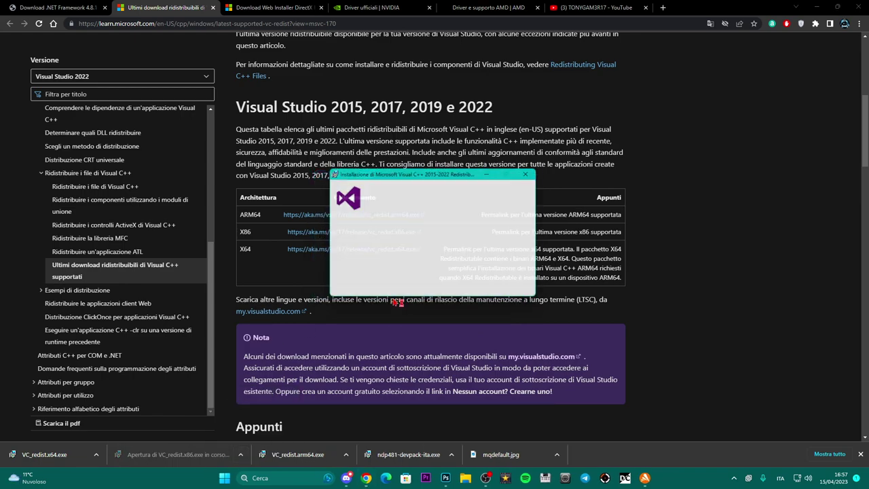
click(449, 290)
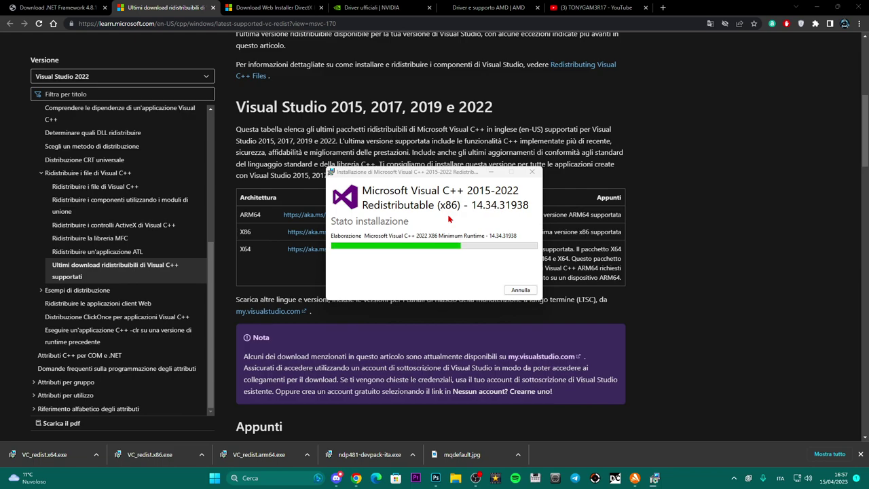
Step: Run the downloaded VC_redist.x64.exe and start its Visual C++ setup alongside the x86 one
click(96, 454)
click(108, 398)
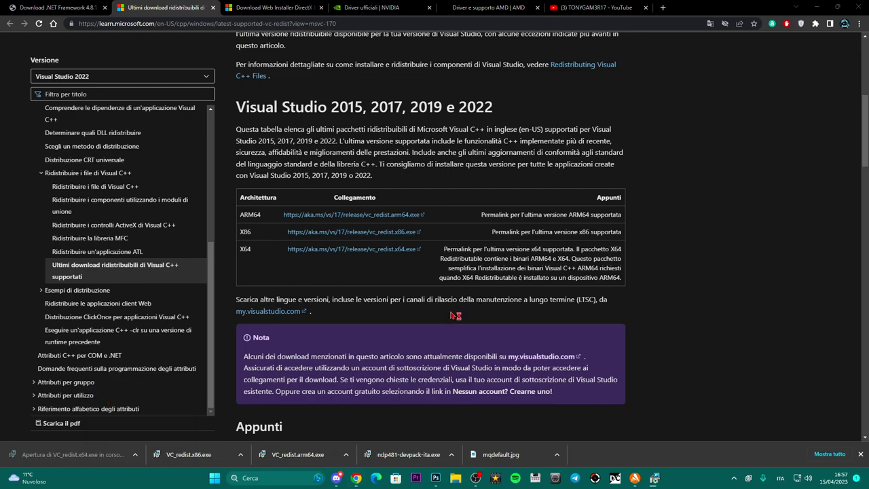
click(449, 290)
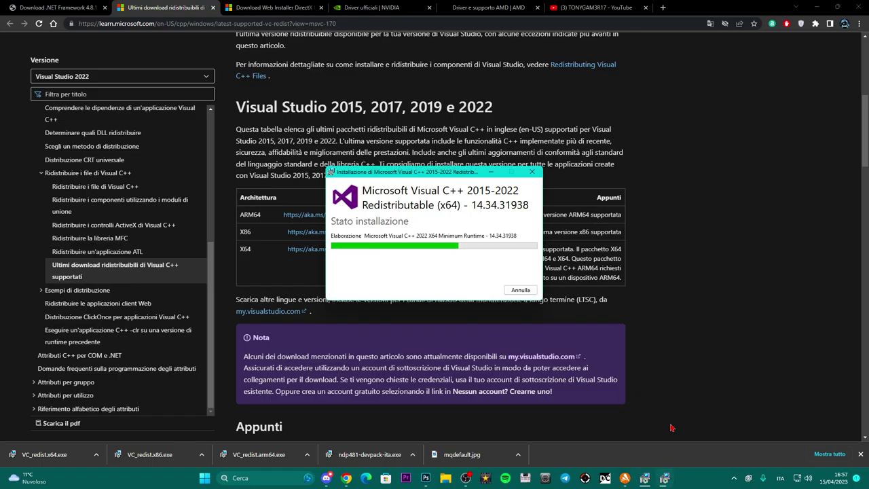
Step: Place the x64 and x86 installer windows side by side, and close each without restarting the computer once its setup completes
drag(450, 180, 302, 180)
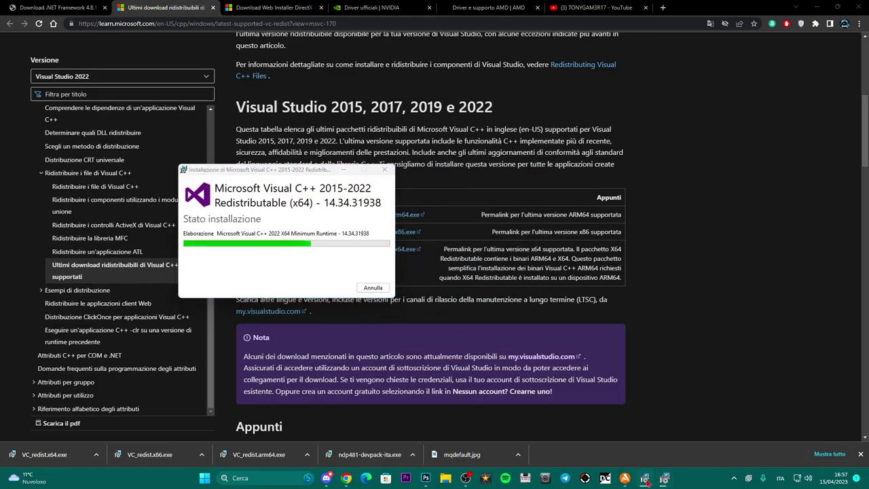
drag(438, 172, 531, 172)
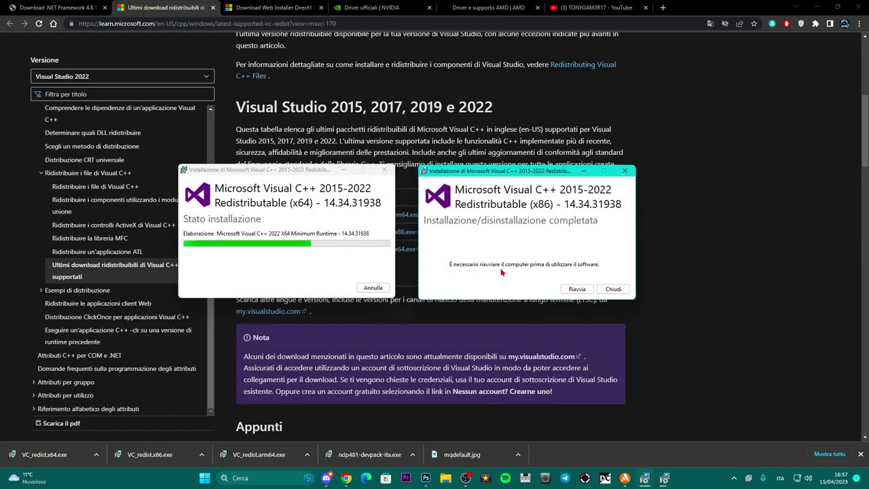
click(612, 289)
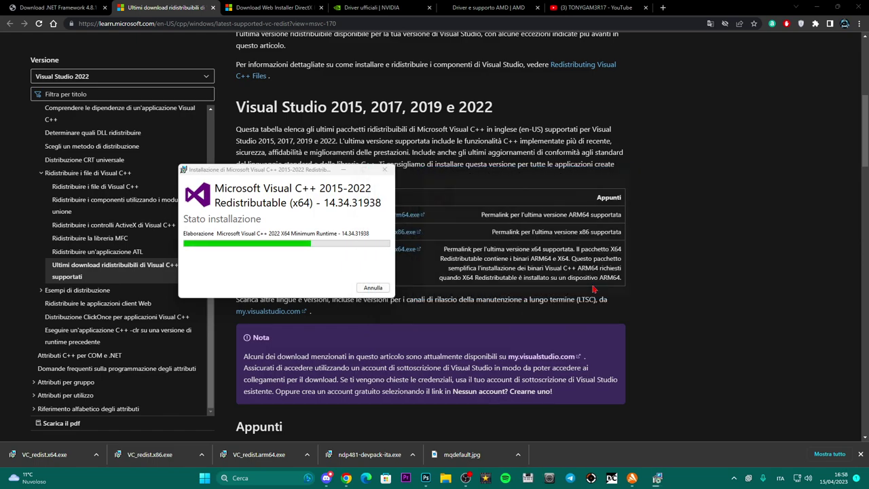
drag(288, 171, 455, 171)
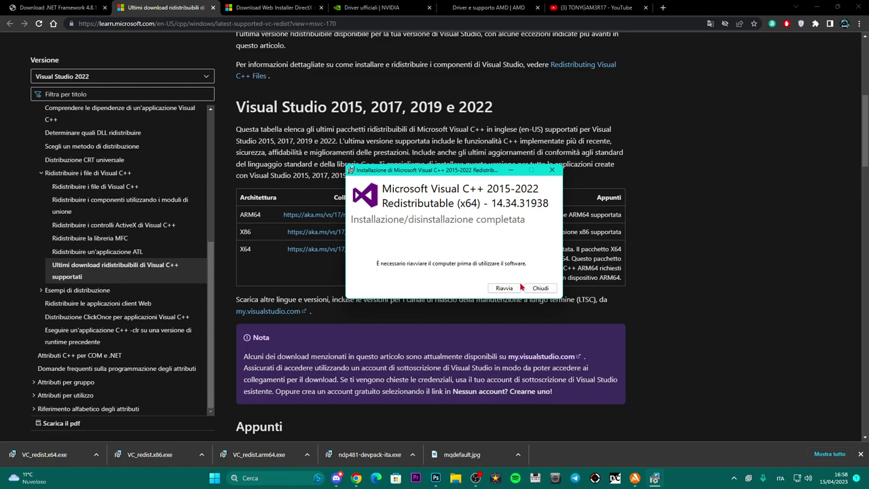
click(540, 290)
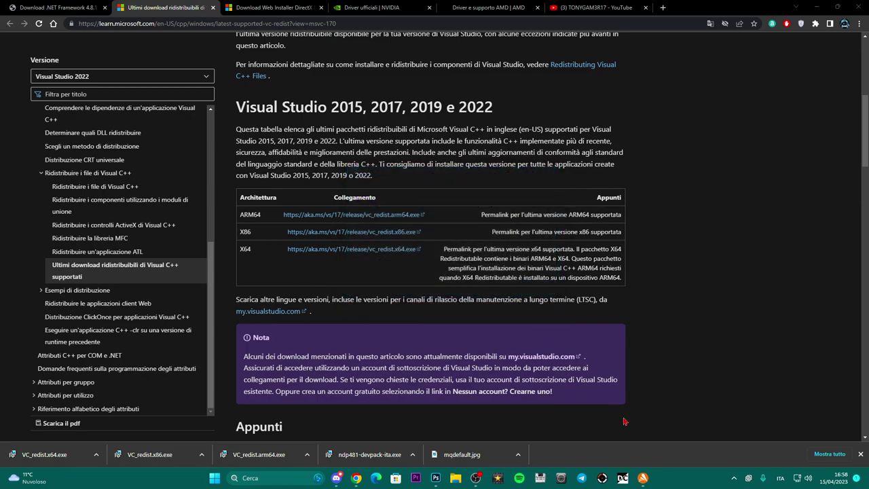
Step: Close the Visual C++ and .NET Framework pages, and request the DirectX End-User Runtime Web Installer download with Italiano as language
click(213, 7)
click(105, 7)
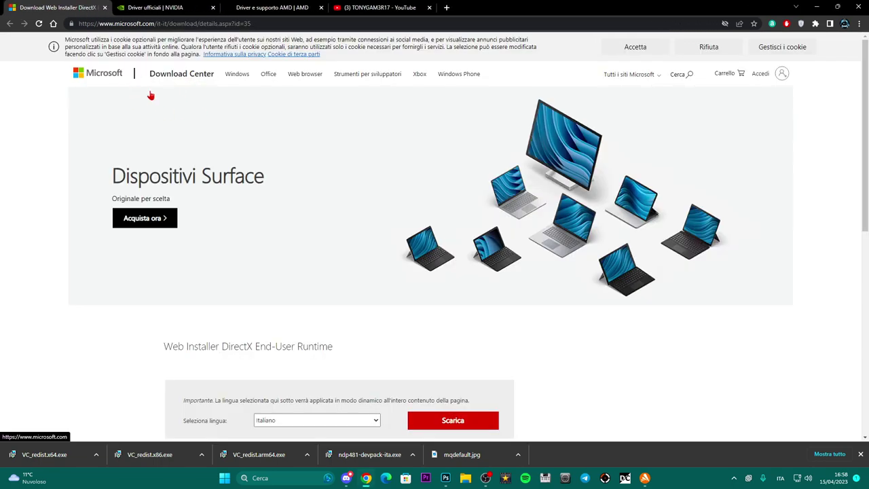
scroll(589, 246, down, 3)
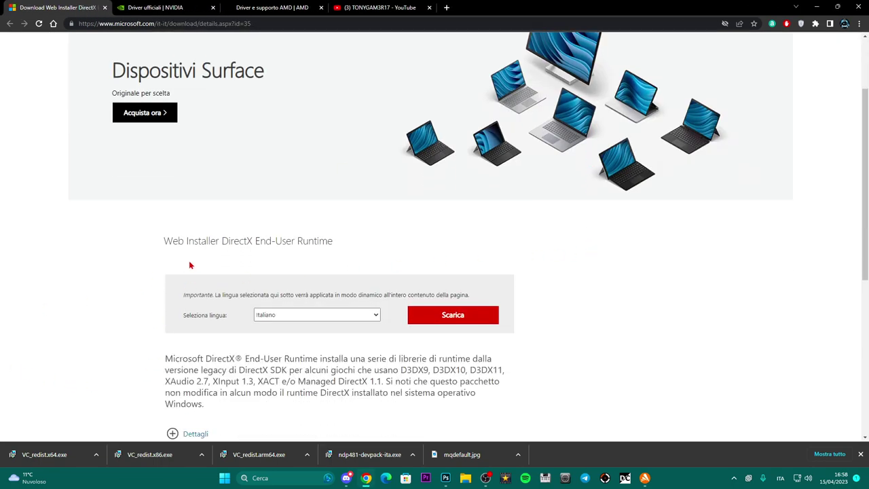
scroll(659, 323, down, 3)
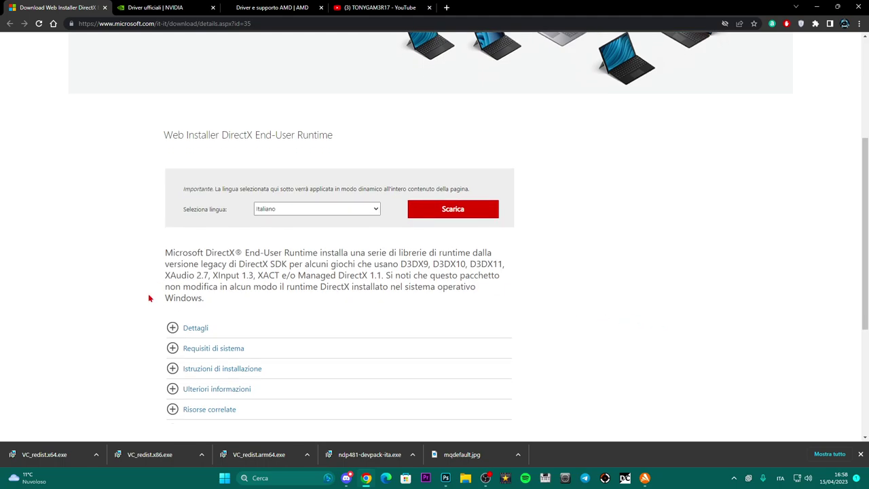
click(379, 212)
click(379, 212)
click(449, 216)
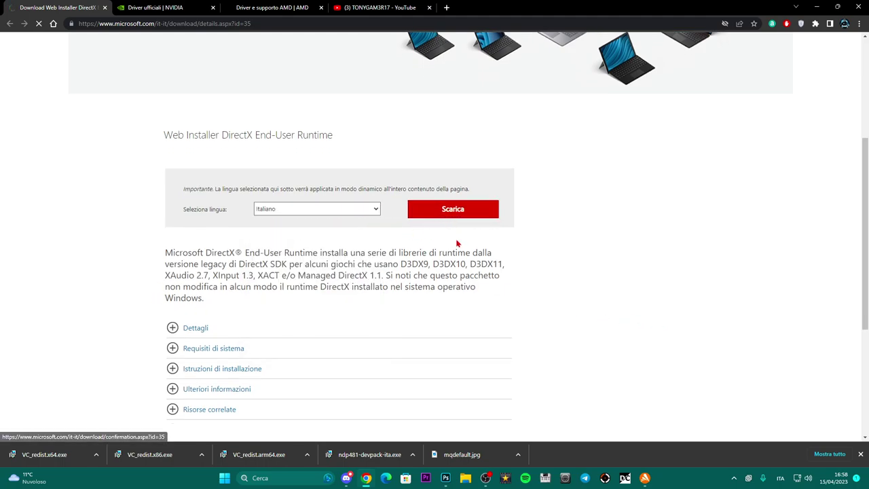
Step: Look through the DirectX download confirmation page, including the manual download link and the list of most downloaded items
scroll(452, 238, down, 3)
scroll(453, 238, up, 3)
scroll(459, 229, down, 10)
scroll(460, 229, up, 10)
scroll(454, 231, down, 6)
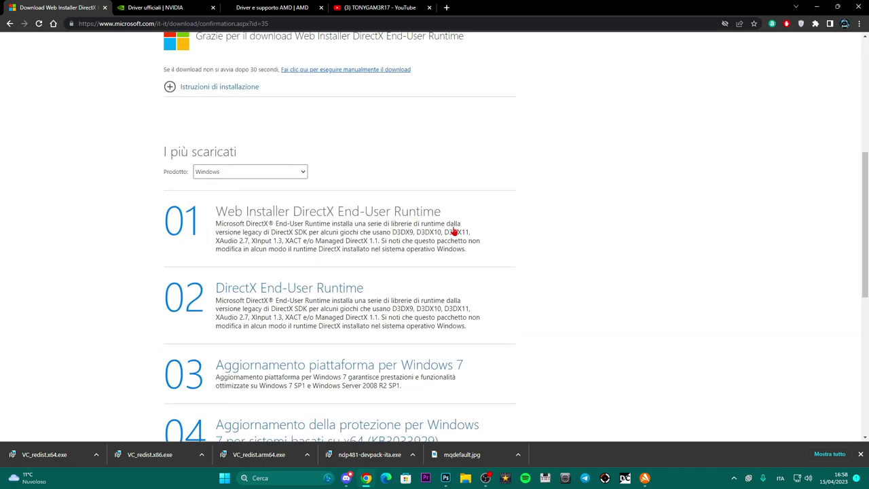
scroll(644, 261, down, 2)
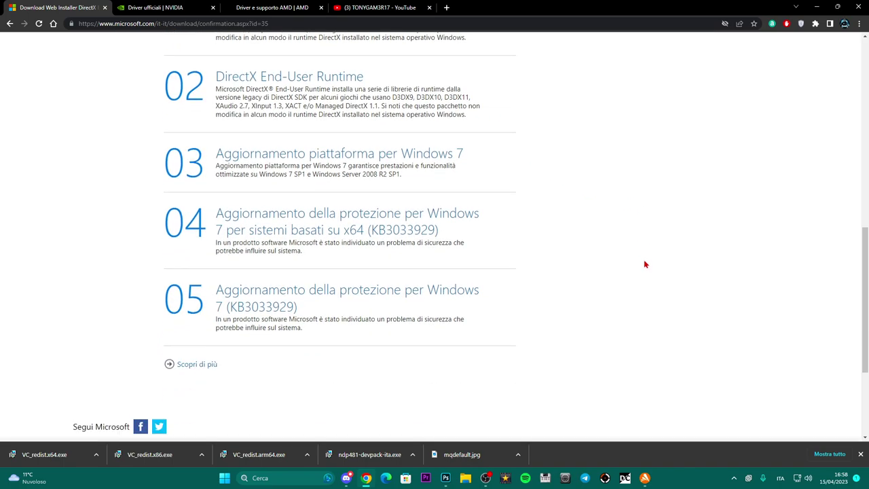
scroll(644, 262, up, 2)
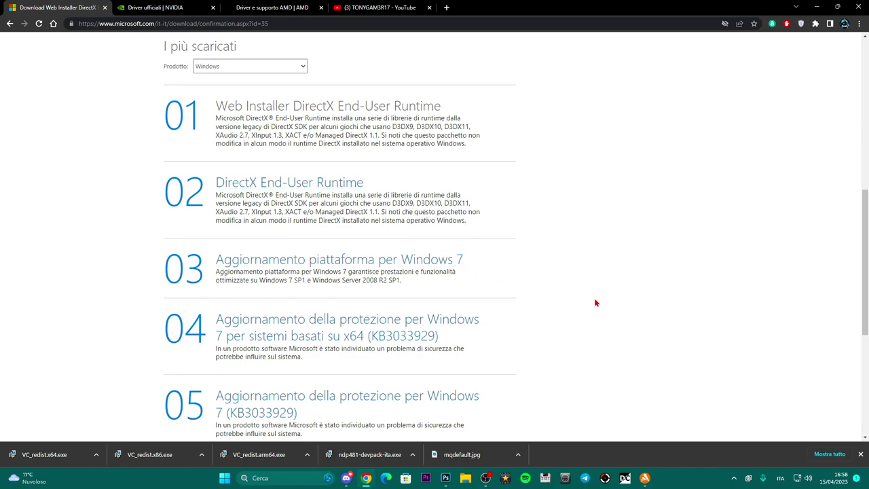
scroll(597, 303, down, 2)
scroll(578, 284, up, 2)
scroll(585, 286, up, 2)
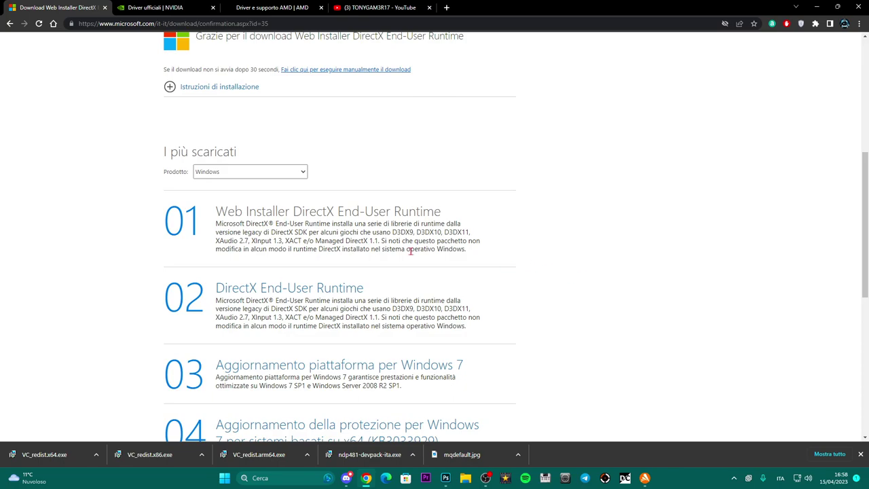
scroll(577, 370, down, 6)
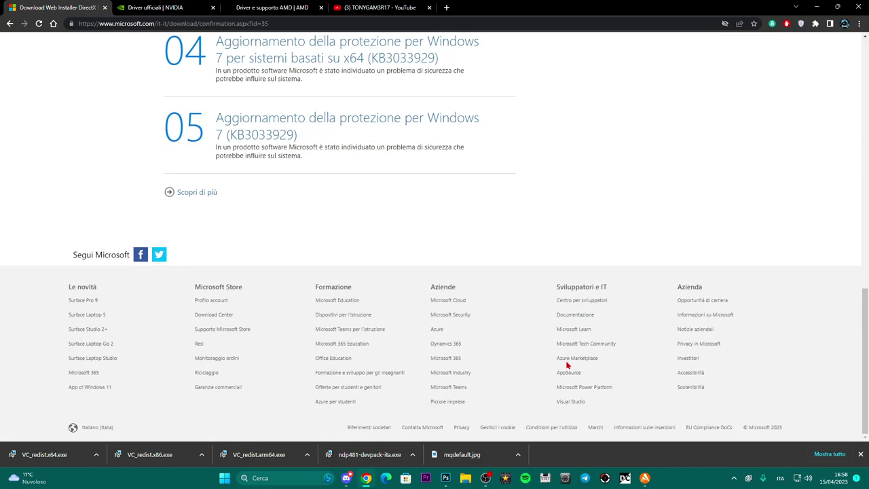
Step: Start the DirectX web installer download manually and save dxwebsetup.exe to the Desktop
scroll(565, 363, up, 8)
scroll(564, 366, up, 3)
scroll(486, 346, down, 2)
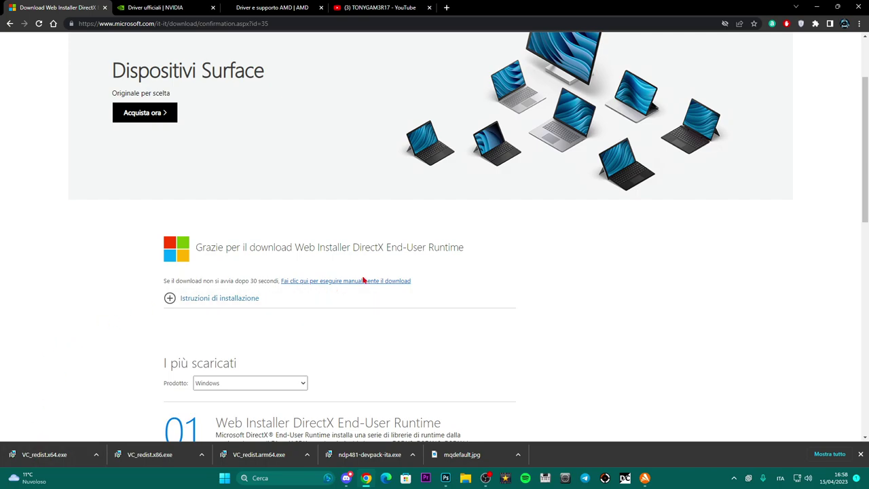
click(340, 281)
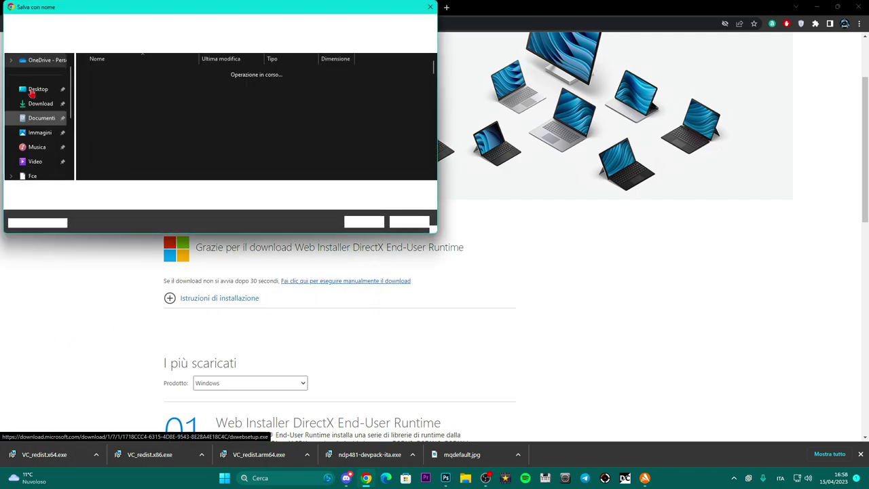
click(367, 219)
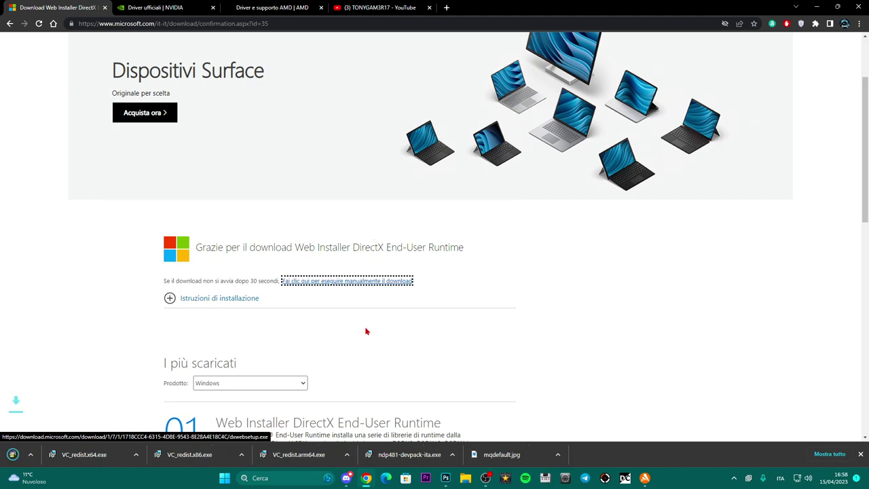
Step: Run dxwebsetup.exe, accept the licence agreement, continue past the Bing Toolbar offer and finish the DirectX setup
click(96, 455)
click(110, 396)
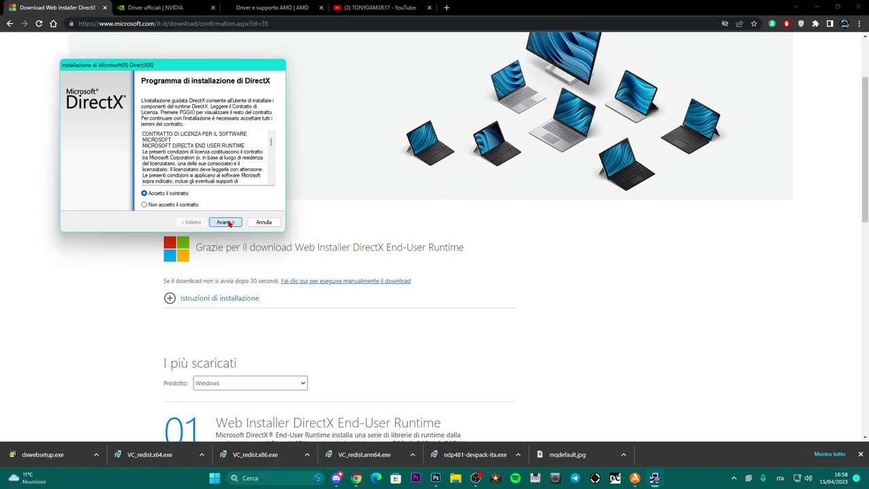
click(225, 223)
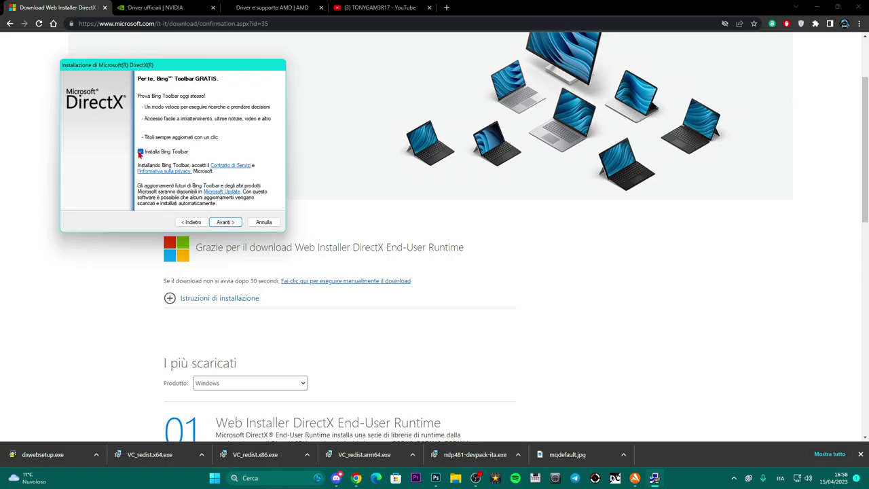
click(224, 222)
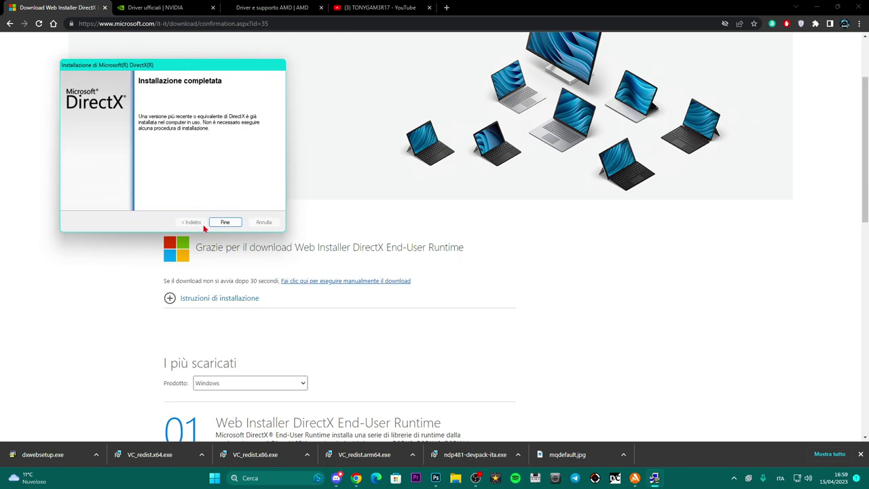
click(226, 222)
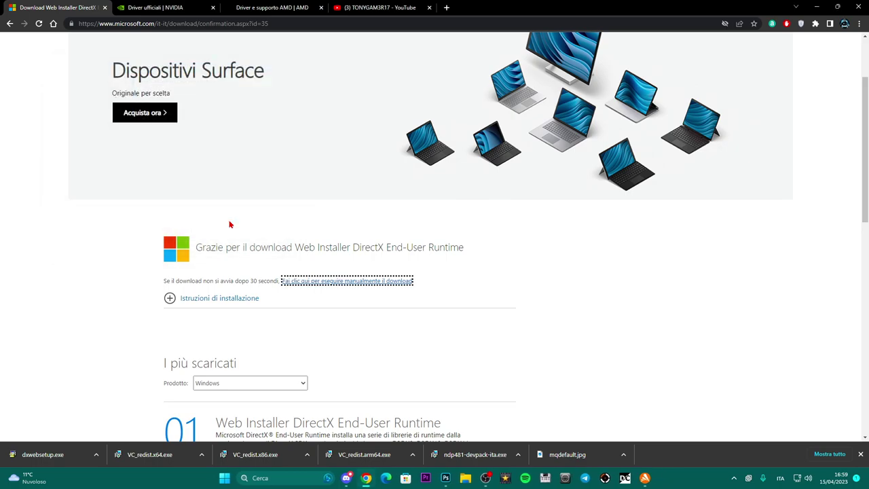
Step: Close the DirectX download page, view the NVIDIA and AMD driver pages in turn, and return to the NVIDIA driver download page
click(104, 8)
click(136, 7)
click(74, 8)
click(146, 7)
click(76, 5)
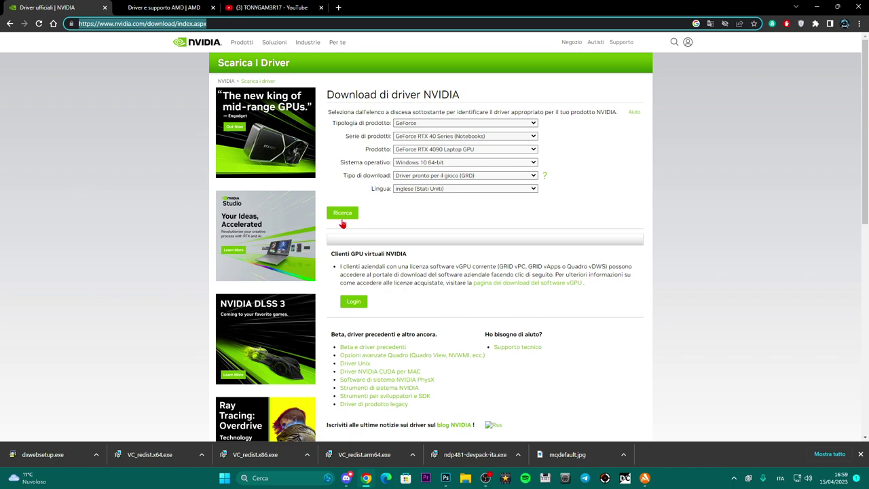
Step: Glance at the AMD driver page, return to the NVIDIA driver search and set its operating system to Windows 11
click(136, 8)
scroll(465, 241, down, 1)
scroll(466, 241, up, 1)
click(61, 7)
click(535, 164)
click(414, 182)
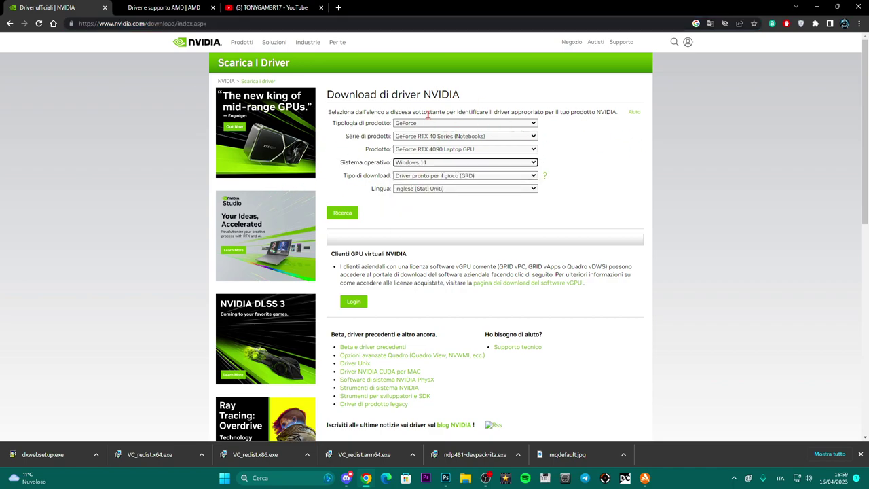
Step: Set the NVIDIA driver search to product type GeForce and product series GeForce 16 Series
click(434, 124)
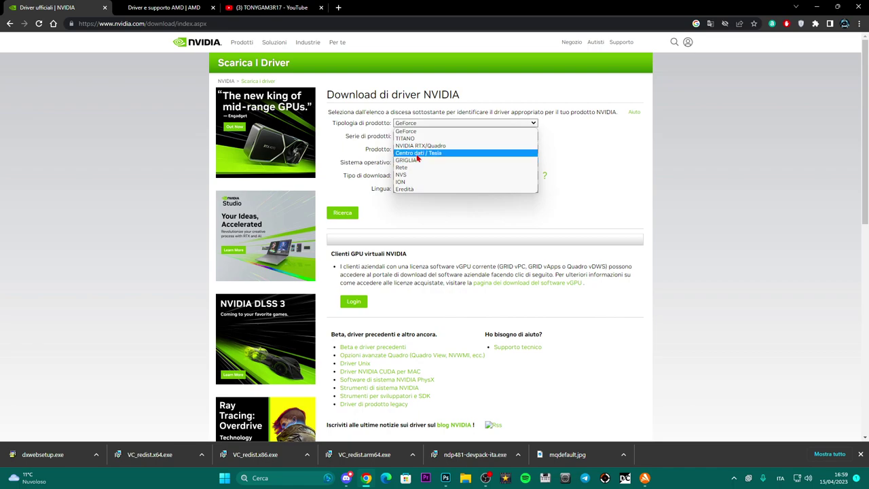
click(431, 131)
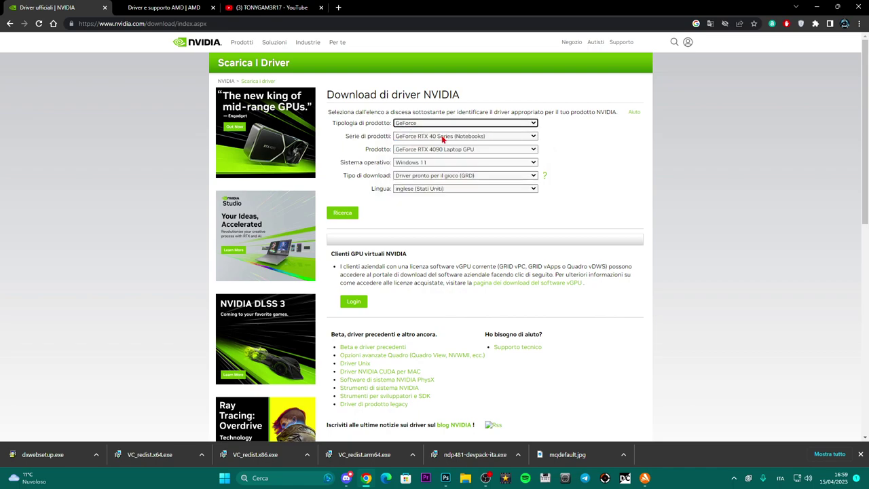
click(442, 137)
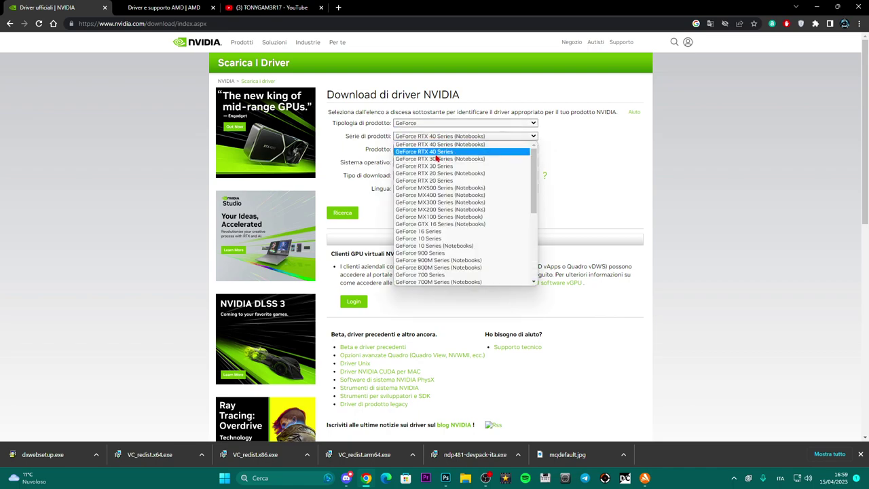
click(428, 231)
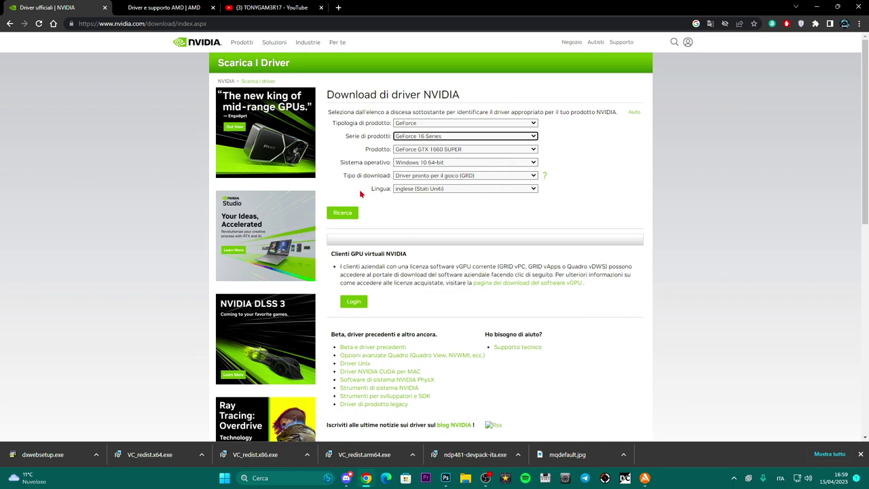
Step: Choose the Game Ready driver (GRD) type and Italiano as language, run the driver search and look over the result page
click(458, 178)
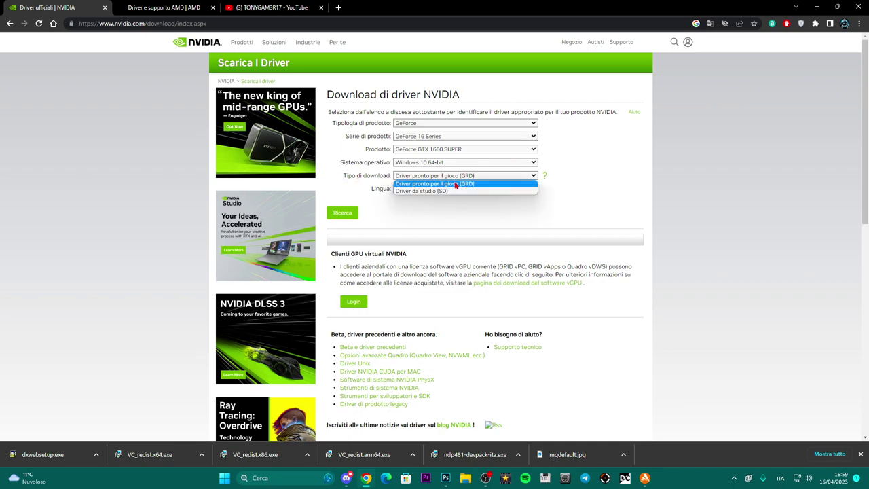
click(456, 184)
click(448, 190)
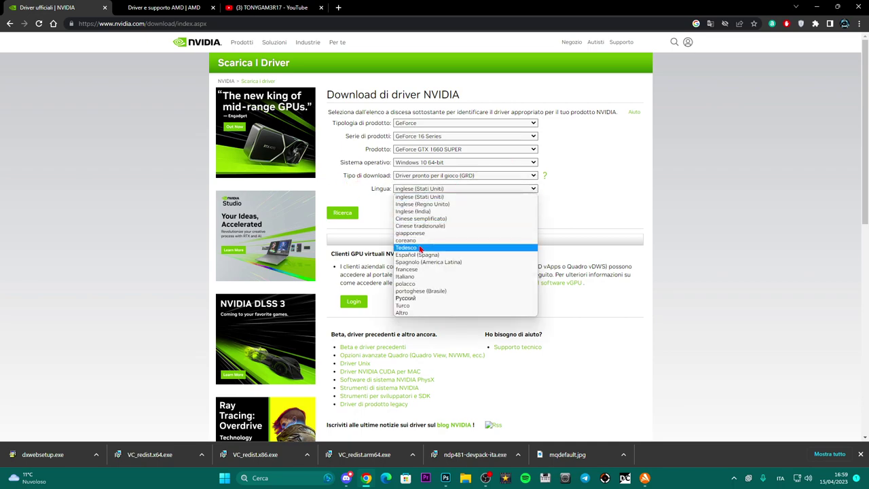
click(421, 277)
click(343, 215)
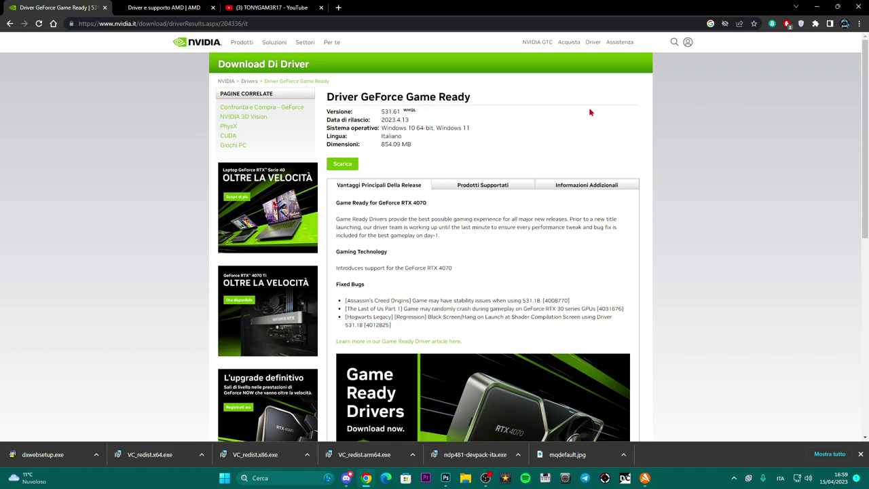
scroll(746, 213, down, 2)
scroll(532, 171, up, 2)
Step: Open GeForce Experience, go to its driver section and check for driver updates
click(260, 478)
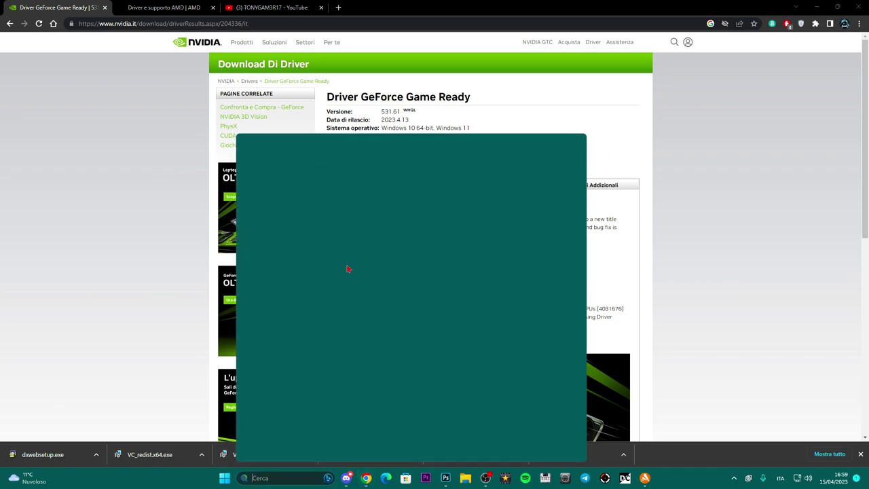
click(267, 303)
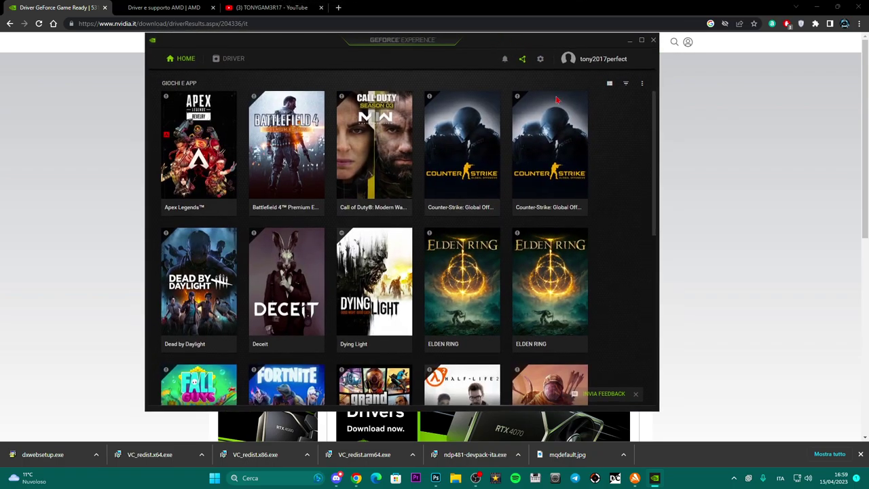
click(226, 60)
drag(496, 52, 541, 50)
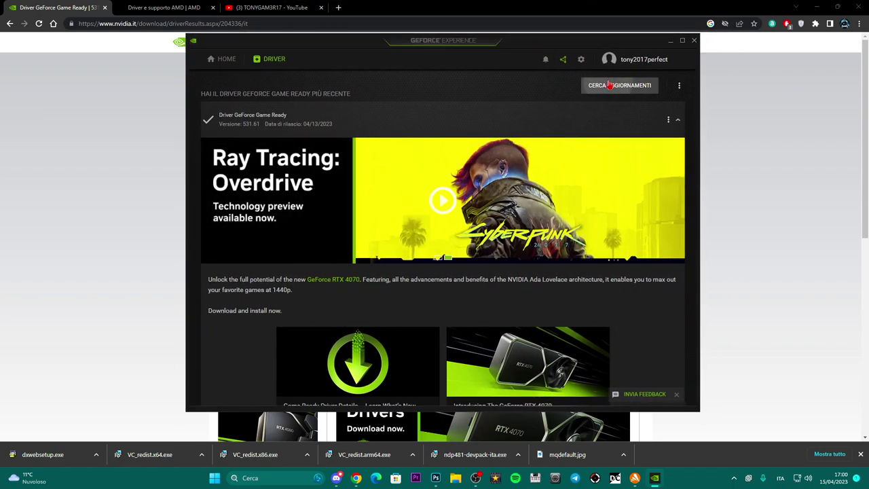
click(609, 85)
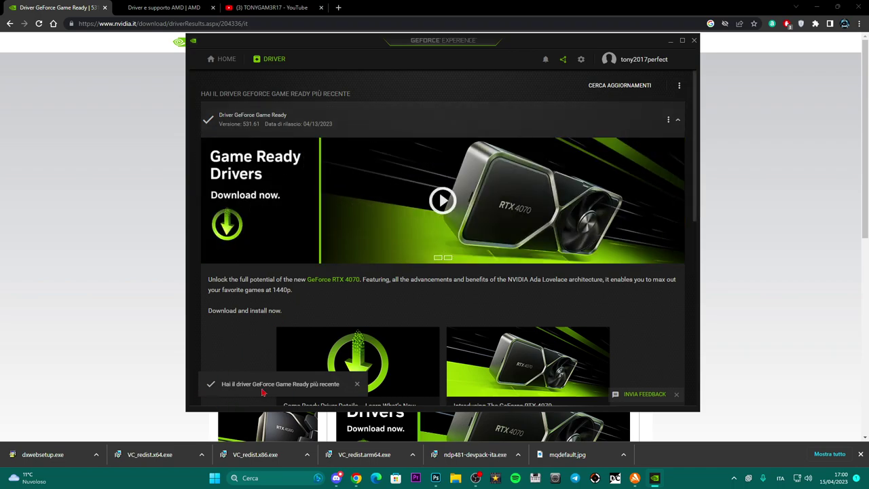
Step: Compare the driver version in GeForce Experience with the NVIDIA download page behind it, and minimise GeForce Experience
drag(442, 45, 580, 167)
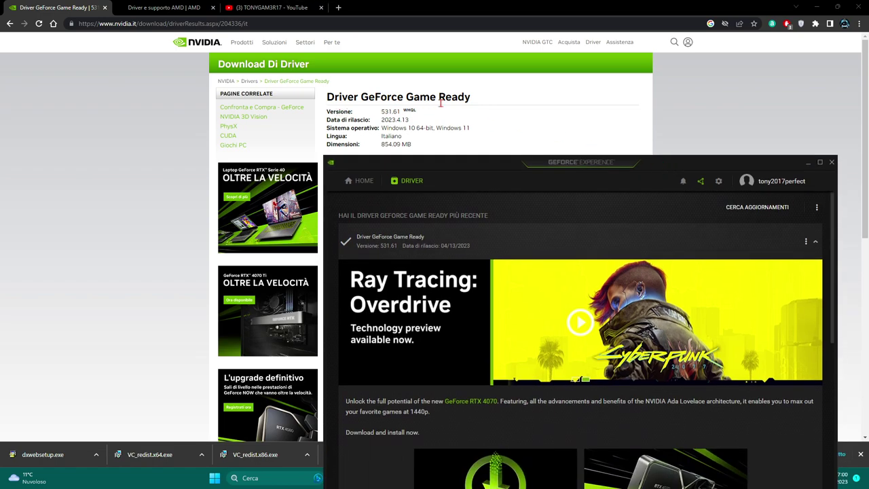
drag(650, 166, 612, 85)
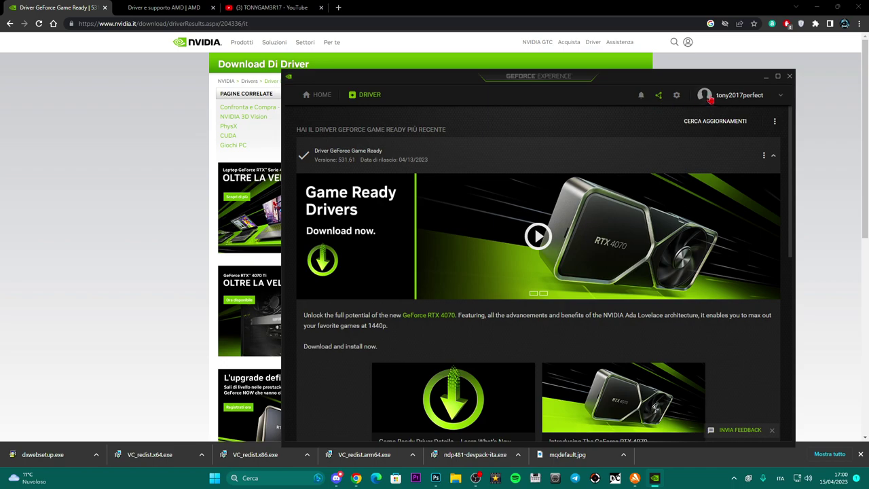
drag(724, 82, 726, 62)
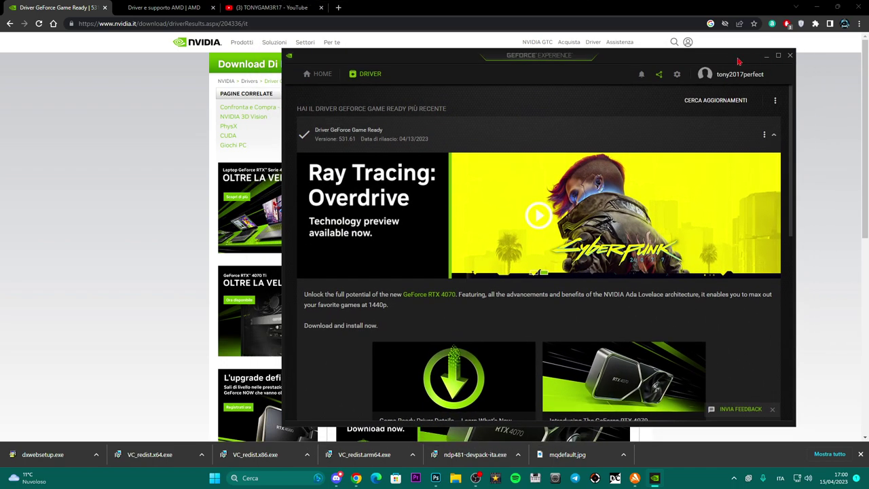
click(766, 55)
Step: Look over the AMD driver support page, including its product search and the "Processori con grafica" category in the product list
click(156, 6)
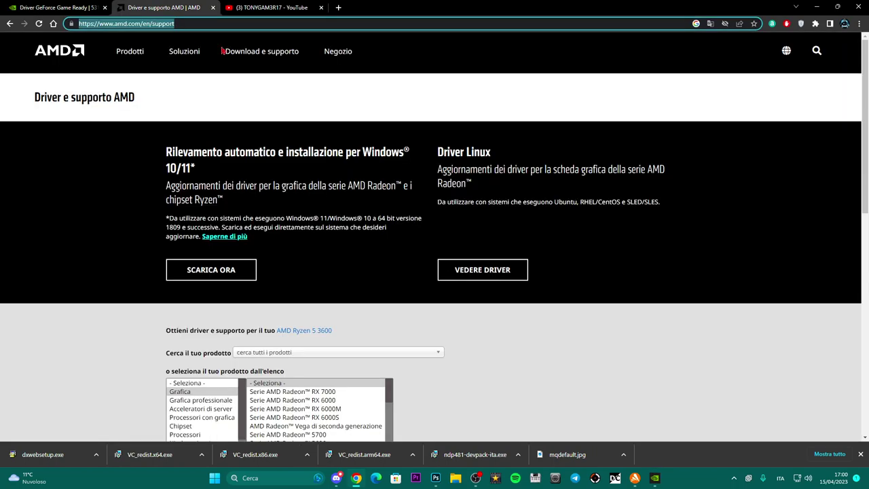
scroll(686, 248, down, 2)
scroll(303, 275, up, 2)
scroll(611, 261, down, 2)
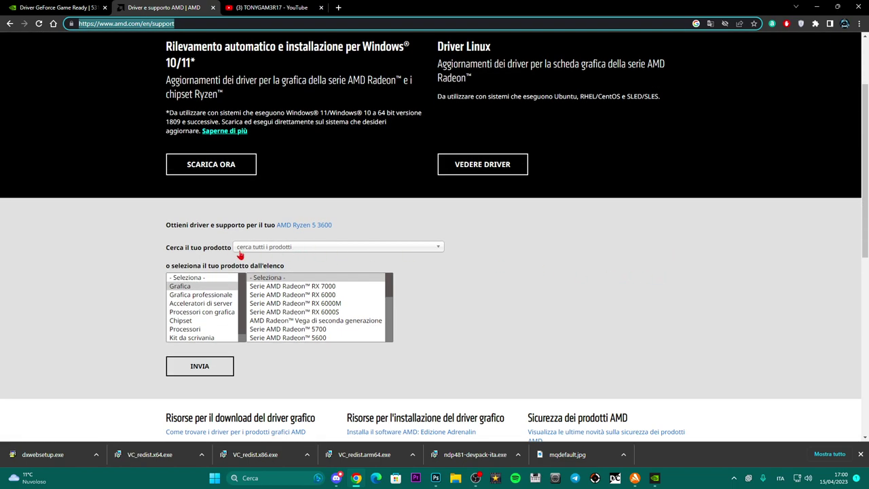
click(302, 248)
click(502, 331)
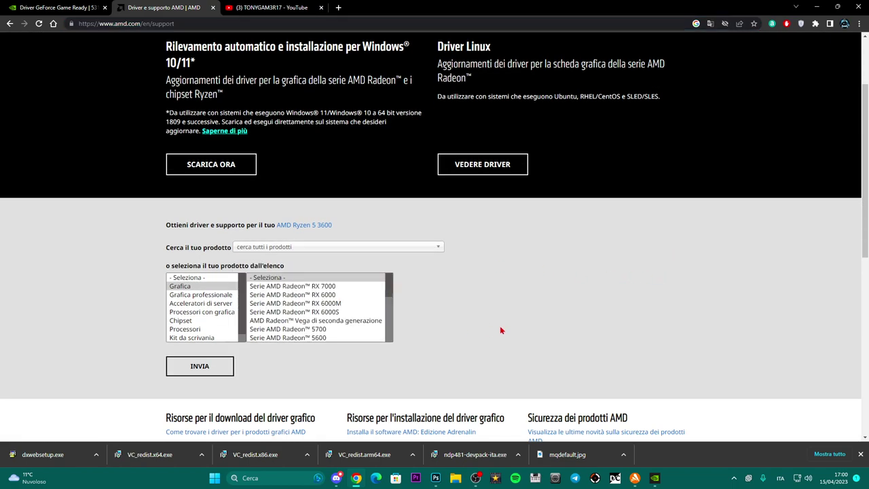
click(190, 312)
mouse_move(347, 293)
mouse_down()
mouse_move(347, 311)
mouse_move(345, 285)
mouse_up()
click(337, 277)
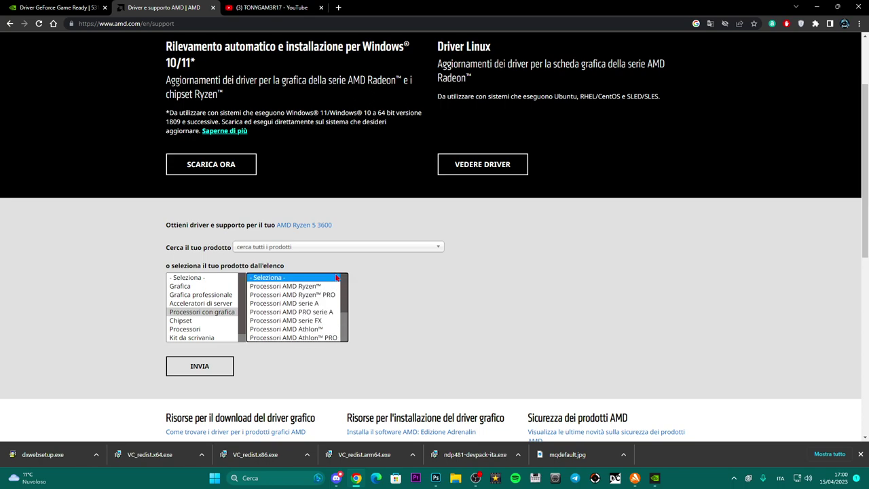
Step: Select the AMD Ryzen 5 3600 under Processori, Processori AMD Ryzen, Processori desktop AMD Ryzen 5, and submit the selection
click(178, 329)
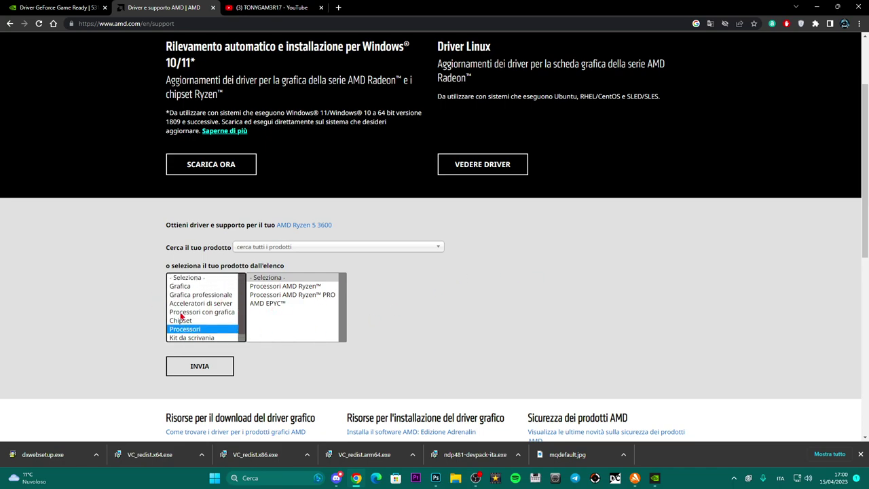
click(179, 330)
click(282, 287)
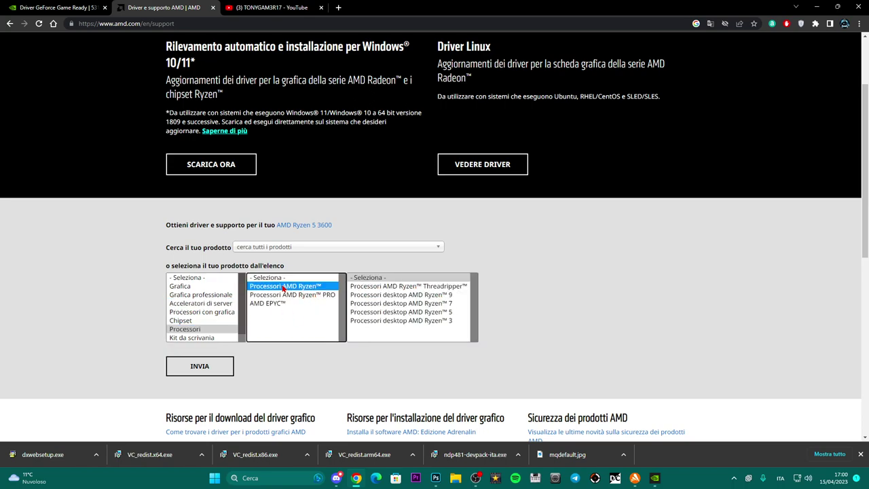
click(401, 312)
drag(557, 303, 558, 315)
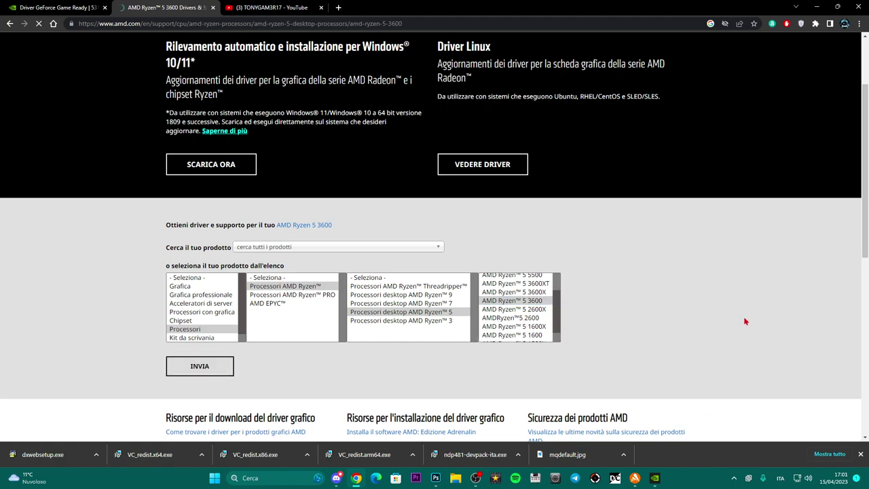
Step: Expand the Windows 11 64-bit drivers for the Ryzen 5 3600 and look through the page
scroll(246, 204, down, 2)
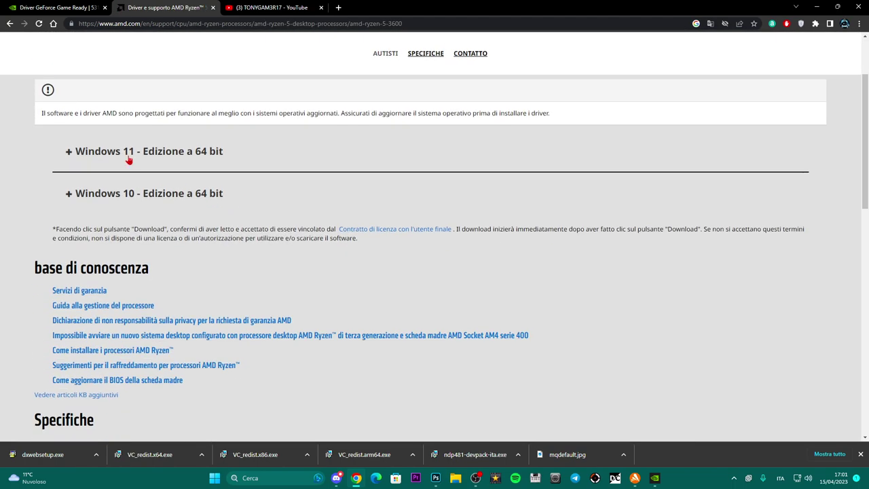
click(126, 154)
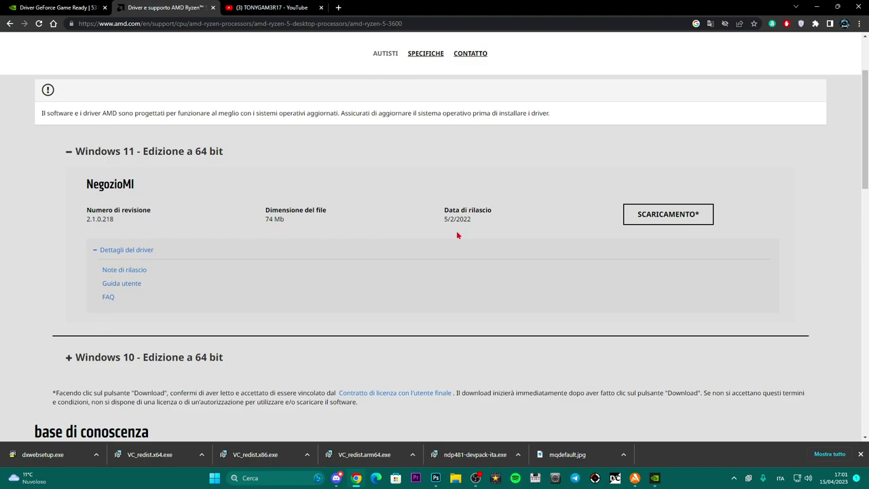
scroll(672, 235, up, 2)
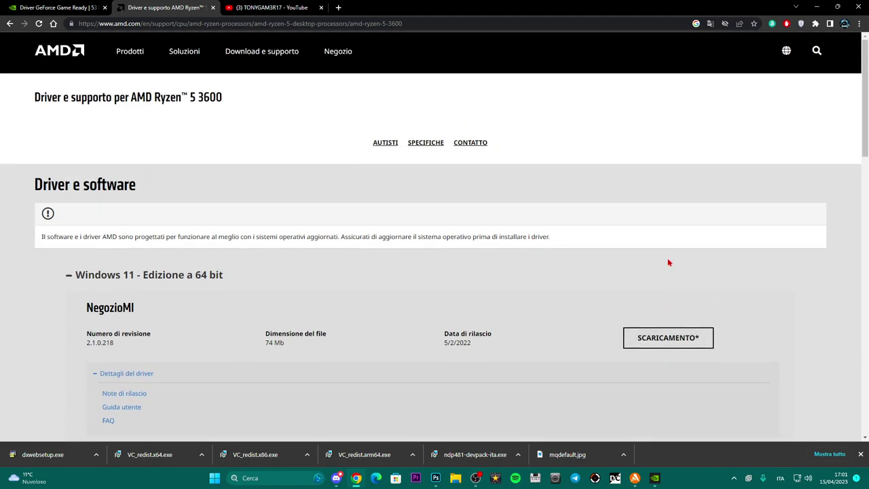
scroll(428, 293, down, 5)
scroll(435, 294, up, 5)
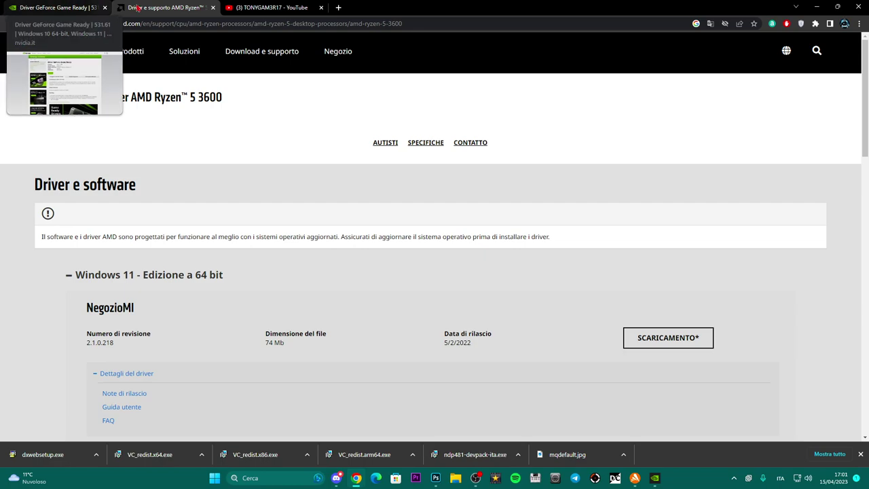
Step: Close the driver pages, return to the desktop and move the Call of Duty shortcut to the middle of it
click(89, 7)
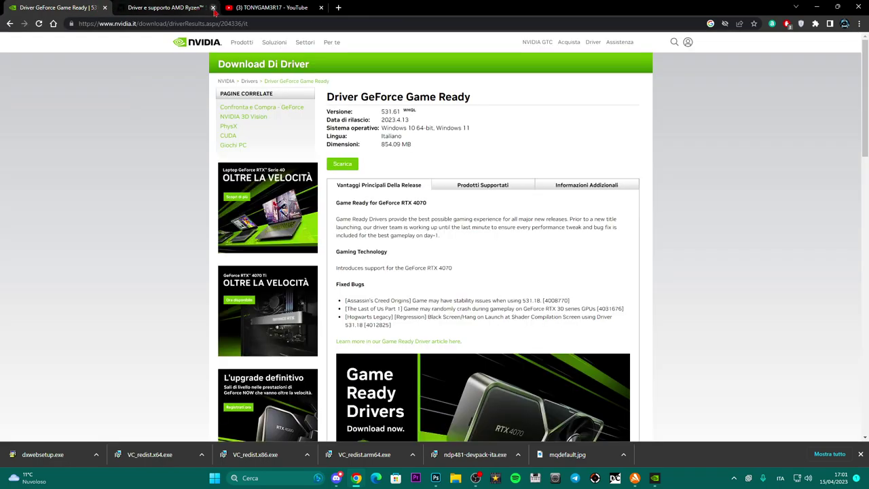
click(104, 8)
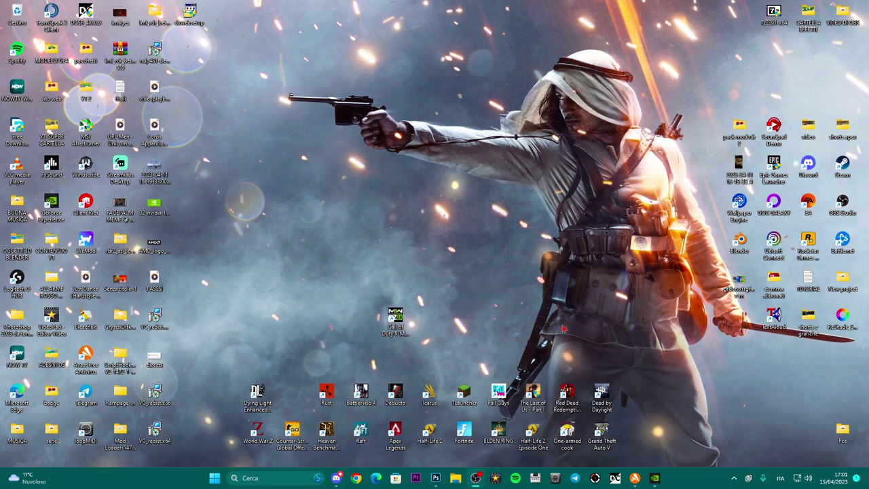
drag(395, 317, 430, 205)
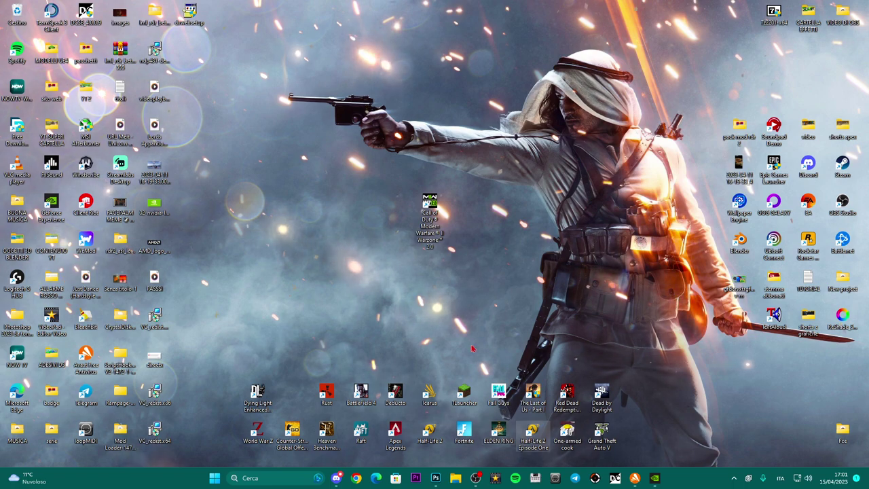
drag(430, 204, 464, 204)
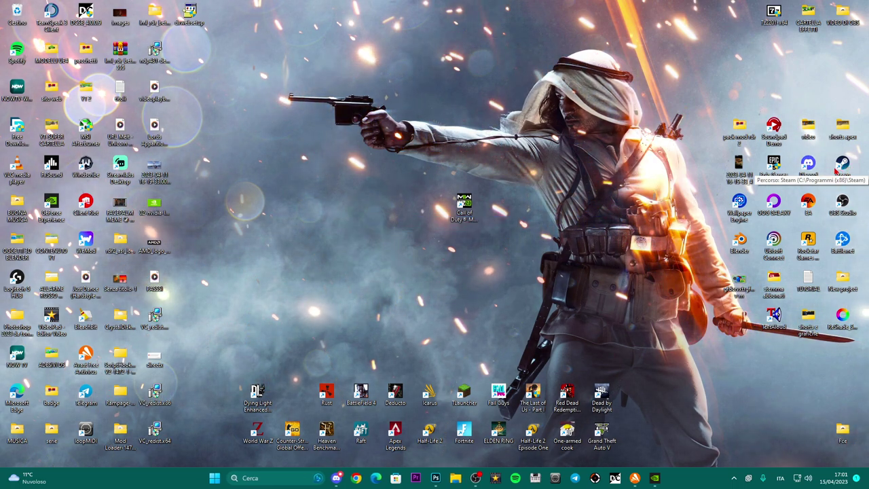
Step: Launch Steam and open the Call of Duty: Modern Warfare II | Warzone 2.0 page in the library
double_click(836, 172)
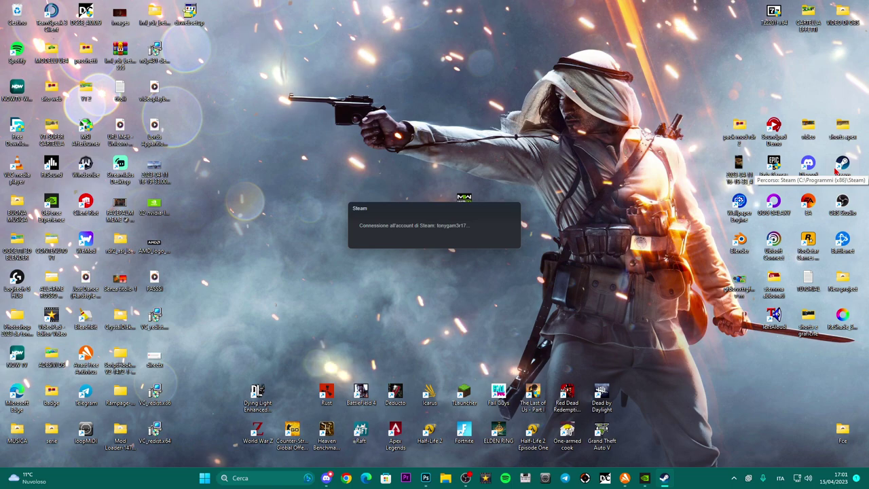
scroll(98, 311, down, 10)
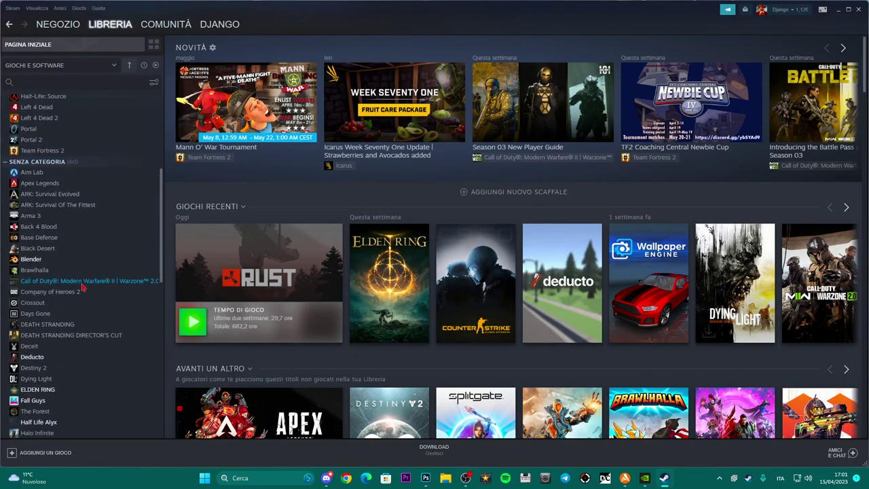
click(49, 186)
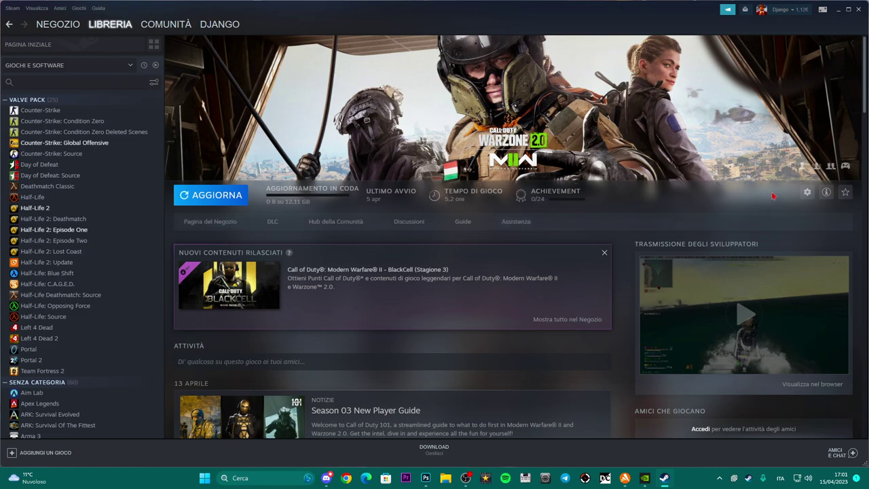
Step: Browse the local files of Call of Duty from its management options in Steam
click(808, 193)
mouse_move(827, 240)
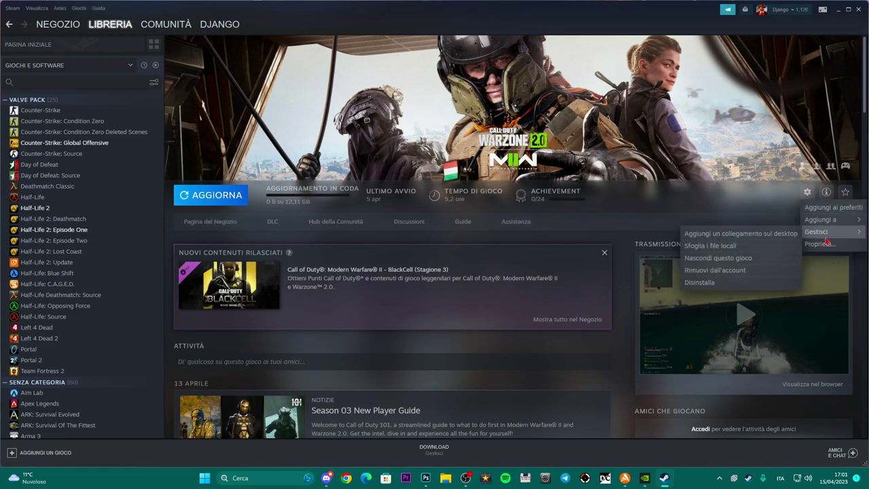
click(734, 248)
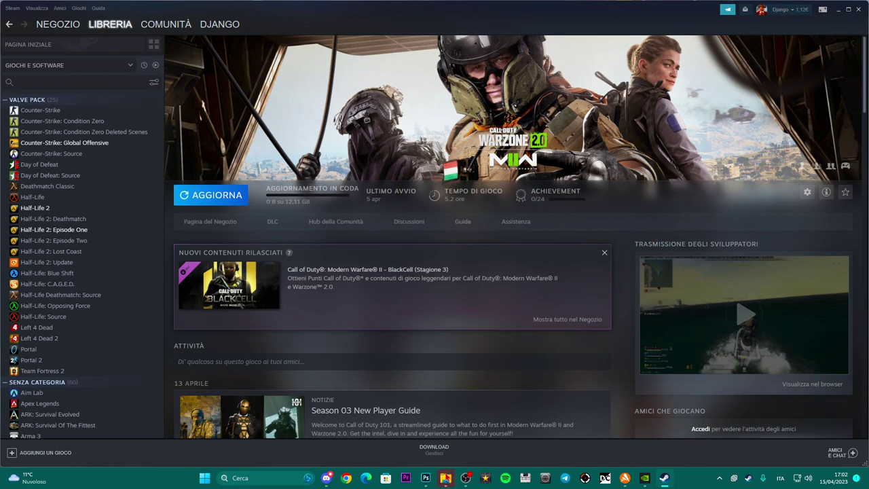
Step: Open the compatibility properties of the cod application in the game folder, check the fullscreen optimizations setting and accept the dialog
scroll(469, 245, down, 10)
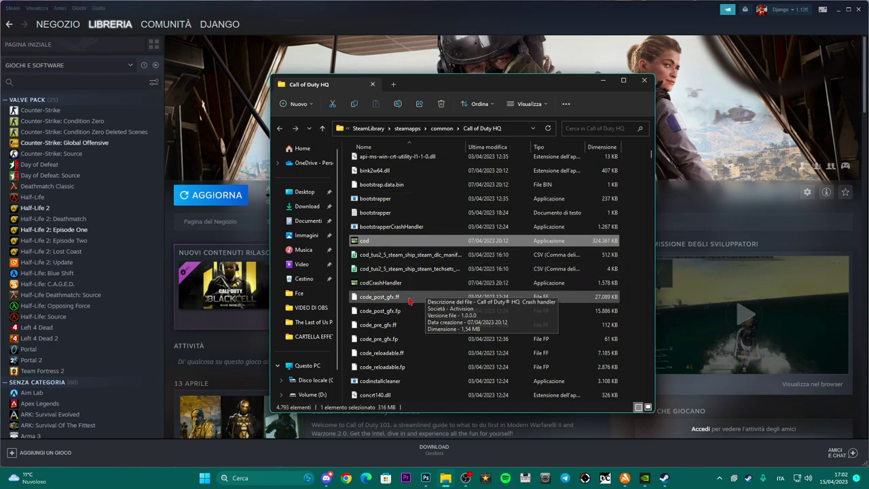
scroll(416, 231, down, 11)
scroll(413, 222, up, 15)
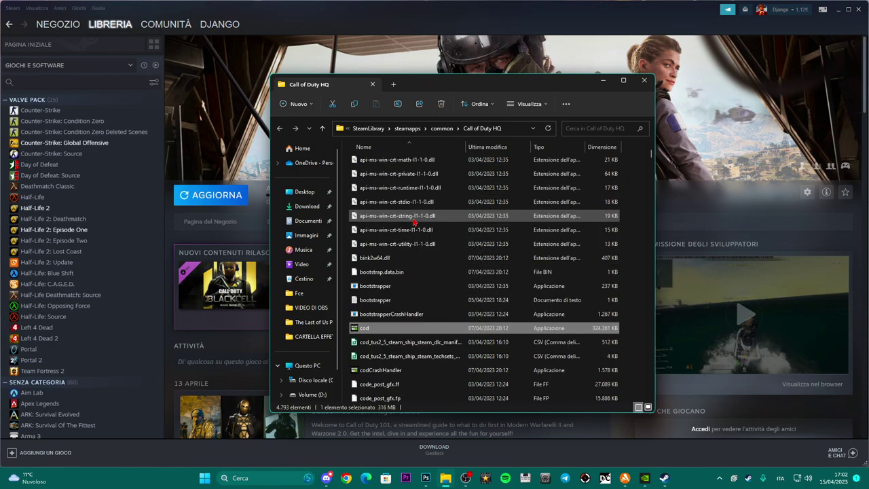
scroll(413, 222, down, 5)
scroll(414, 222, down, 5)
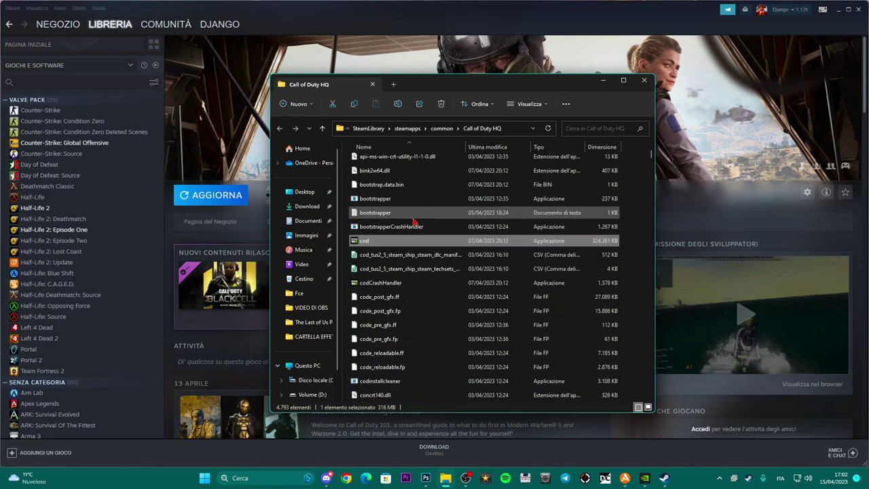
right_click(381, 248)
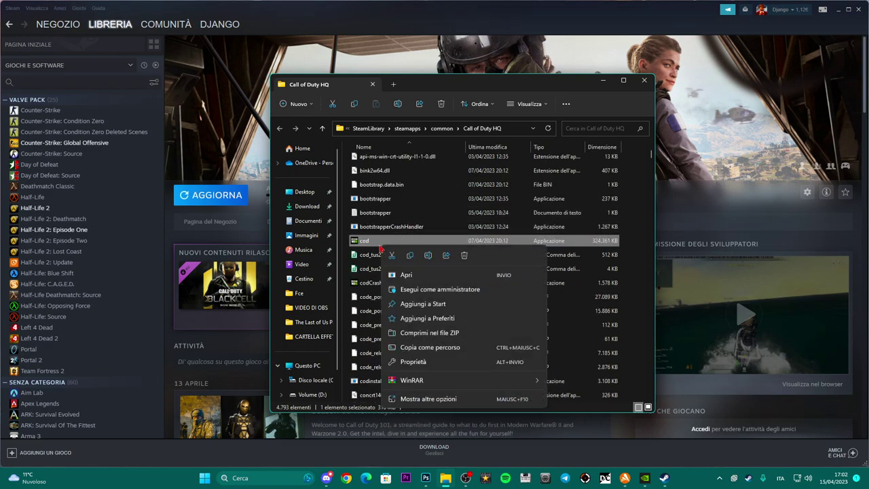
click(407, 399)
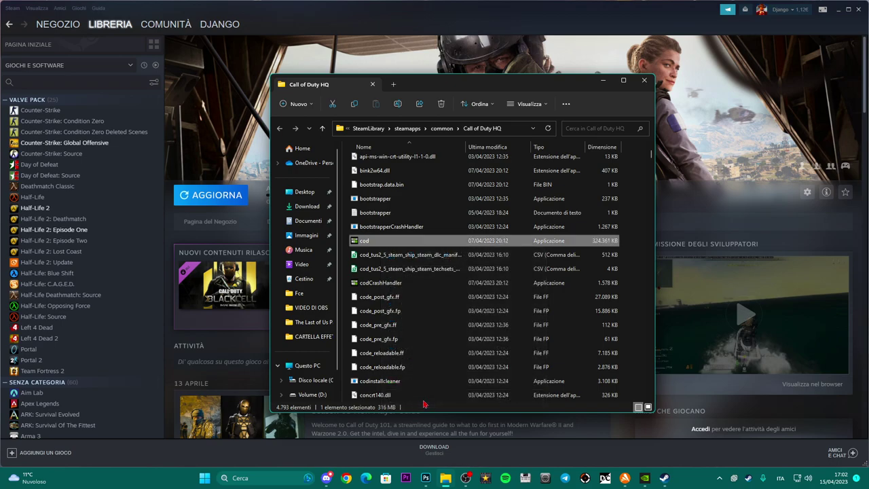
click(444, 421)
click(511, 236)
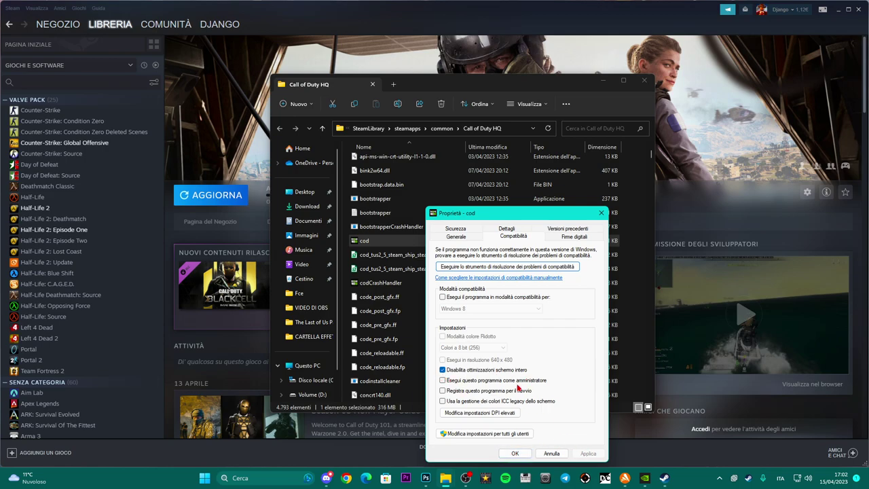
drag(533, 213, 488, 163)
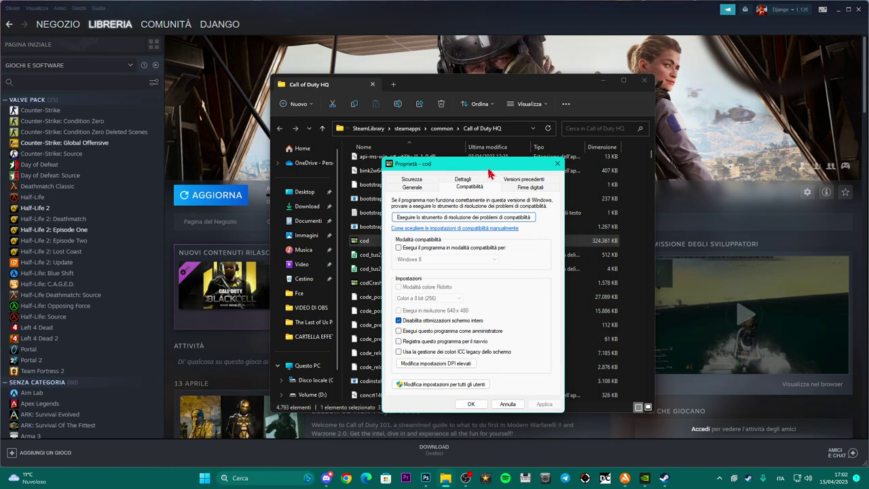
click(471, 404)
Step: Return to the desktop and move the Call of Duty shortcut back among the other game shortcuts
click(644, 81)
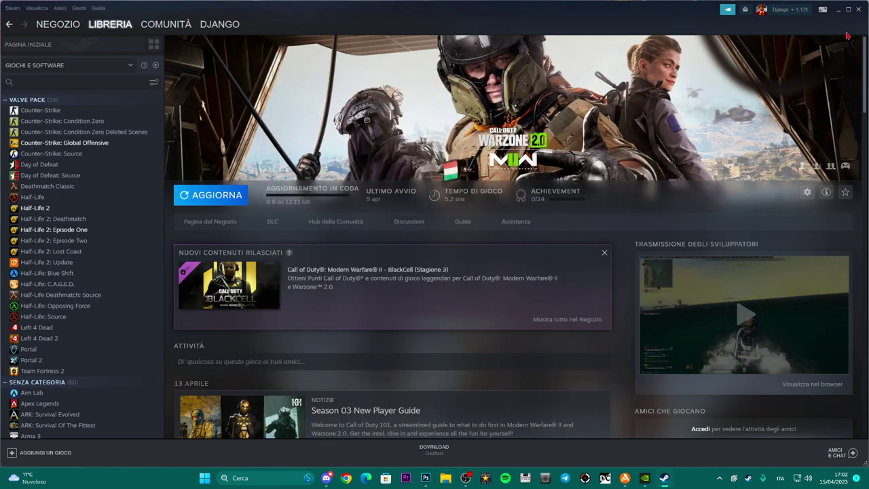
click(839, 10)
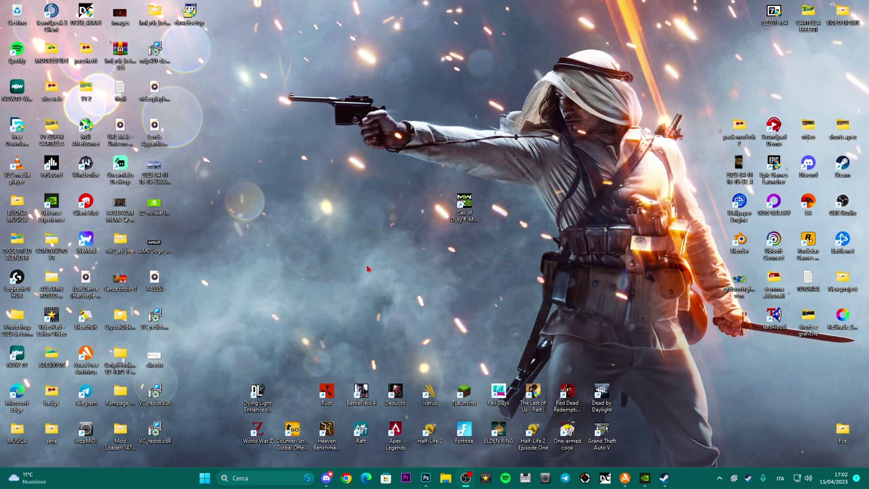
drag(467, 196, 398, 160)
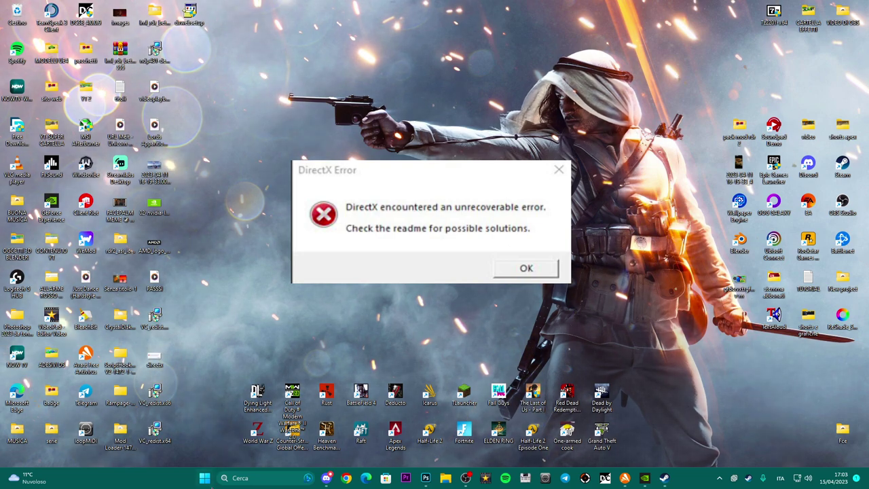
Step: Search the system for Windows Update, check for available updates and close the settings
click(239, 477)
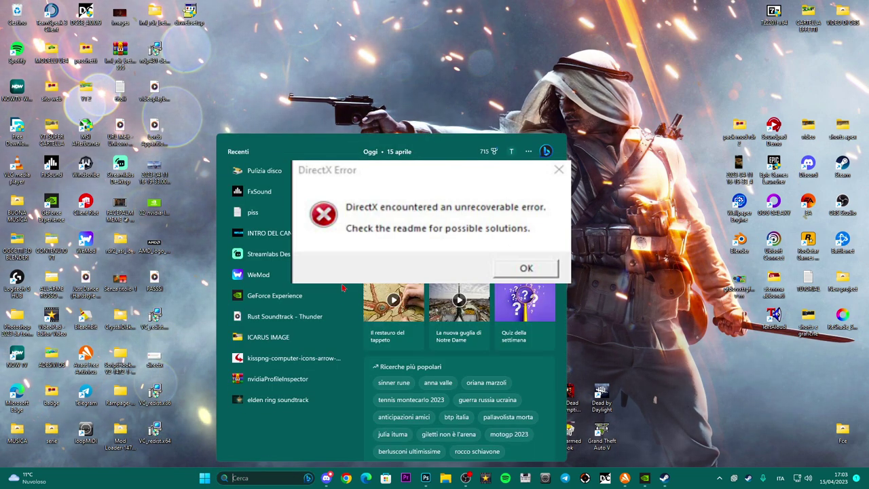
text(wind)
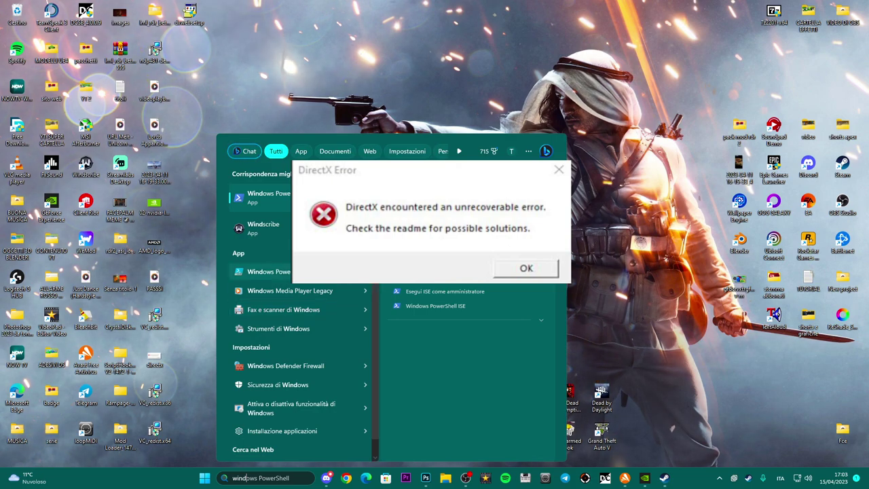
key(BackSpace)
key(BackSpace)
key(BackSpace)
key(BackSpace)
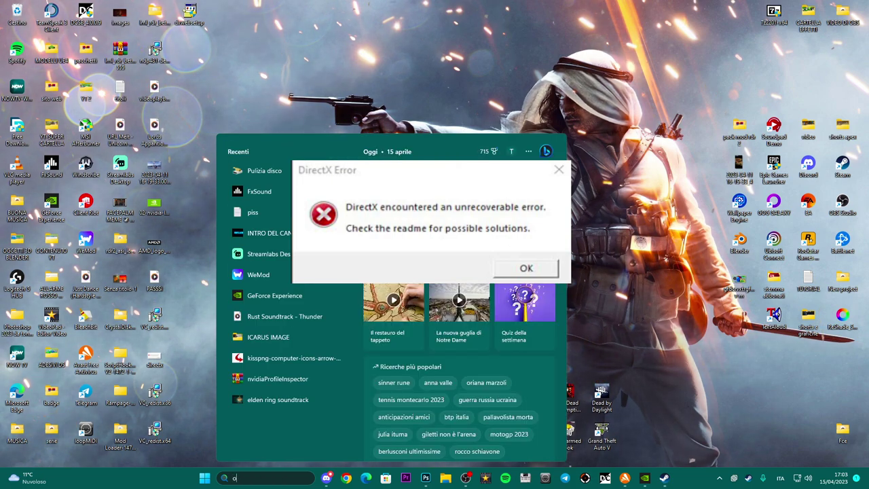
text(wi)
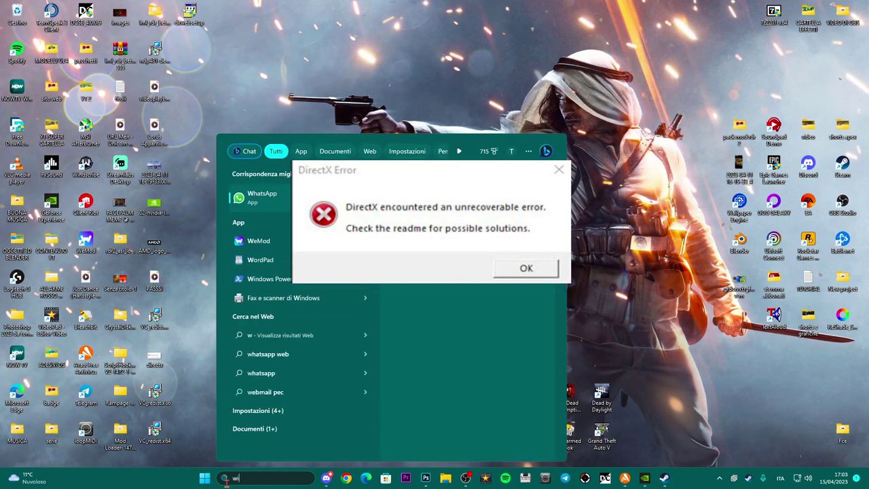
text(ndows)
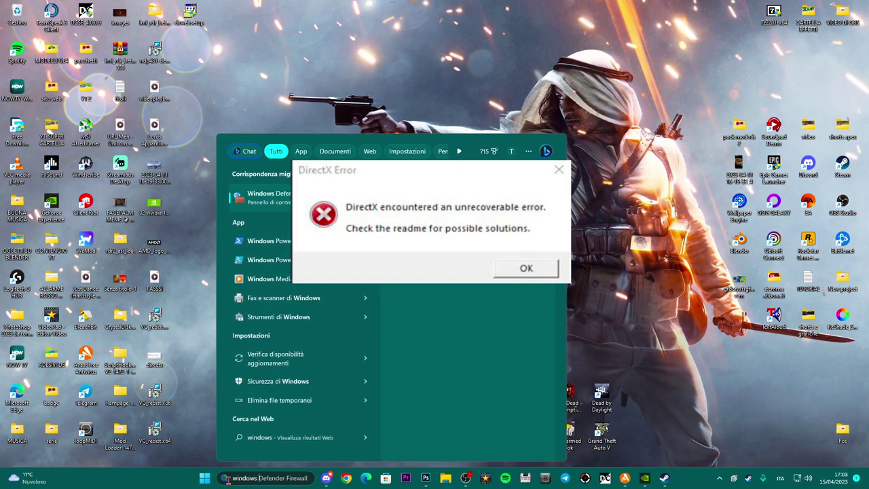
text( upda)
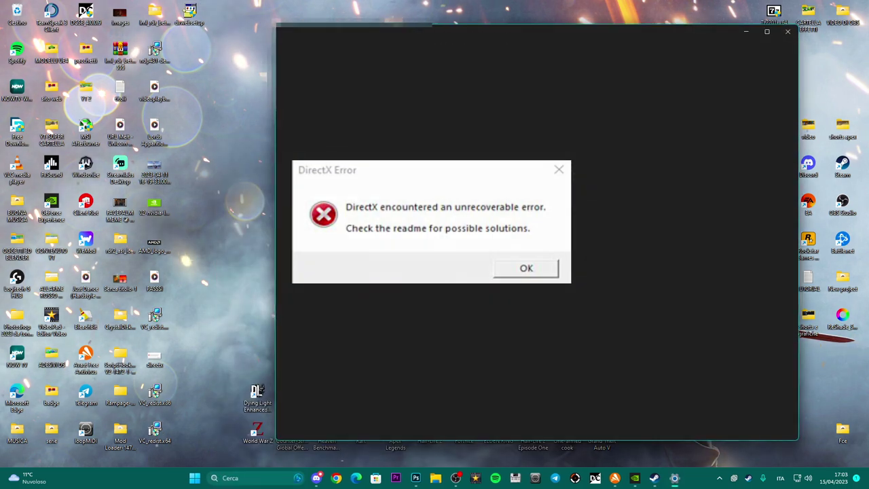
click(720, 101)
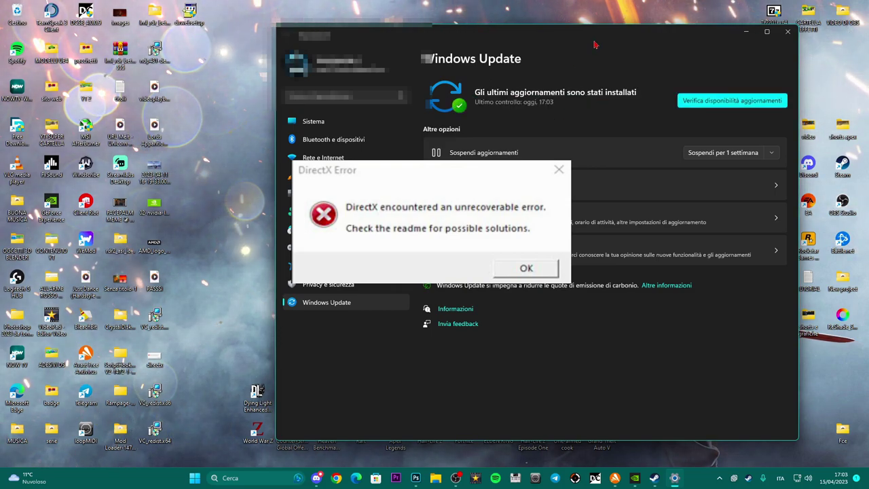
click(787, 32)
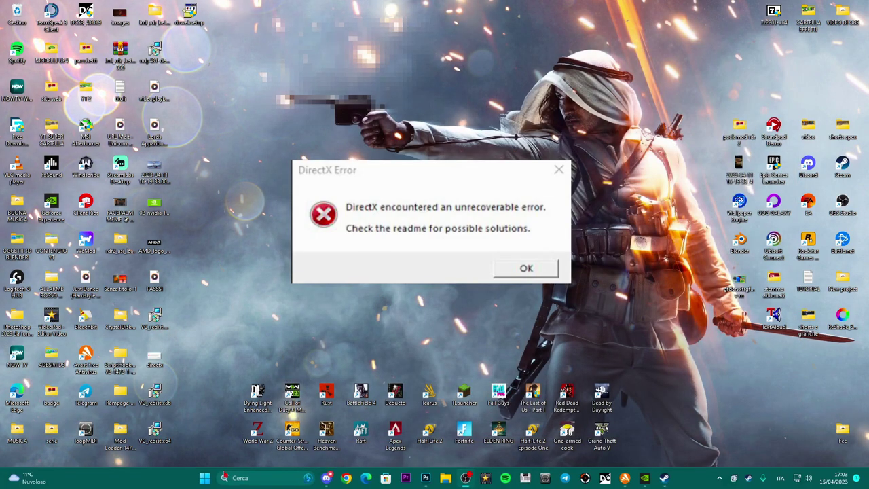
Step: Open Device Manager and run an automatic driver search for the NVIDIA GeForce GTX 1660 SUPER display adapter
right_click(204, 486)
click(194, 275)
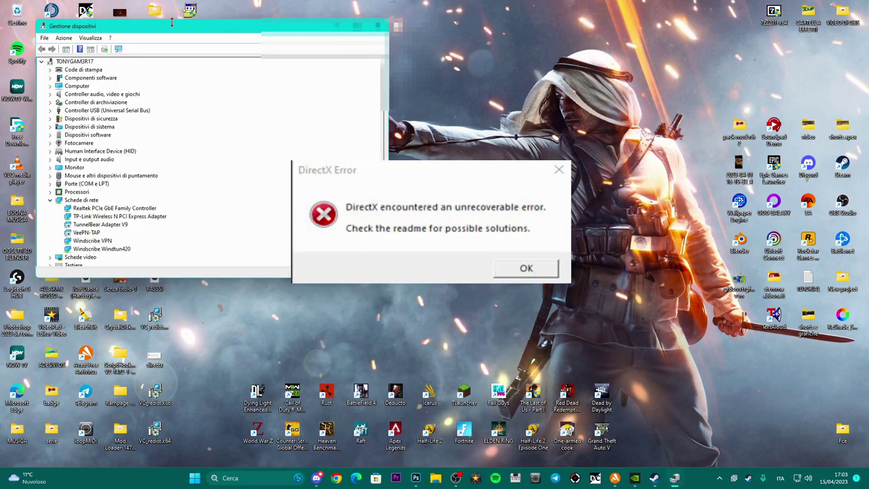
drag(184, 28, 395, 40)
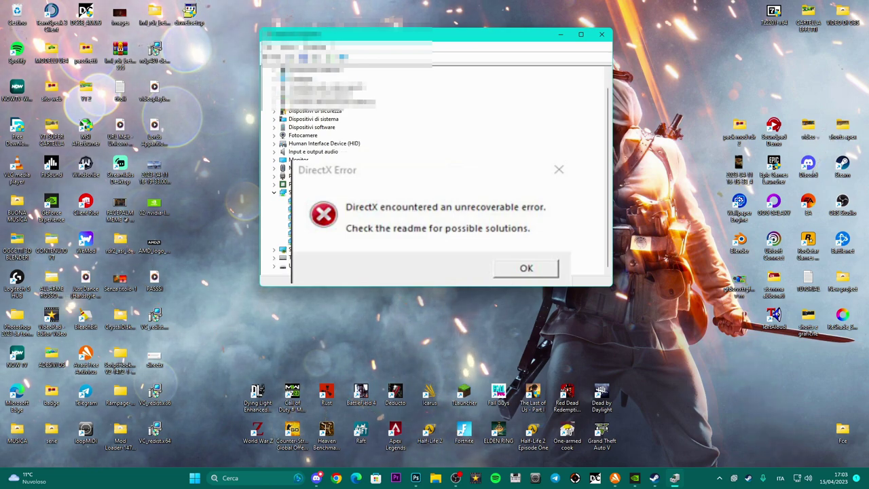
right_click(323, 282)
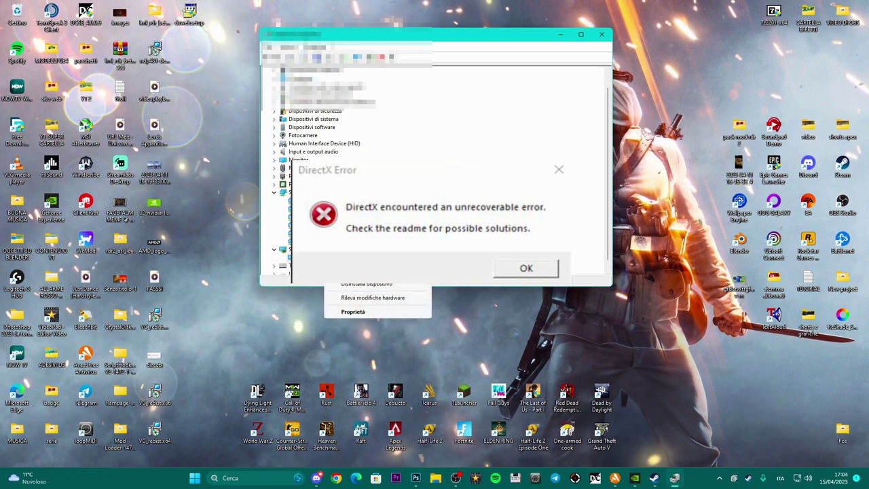
click(346, 288)
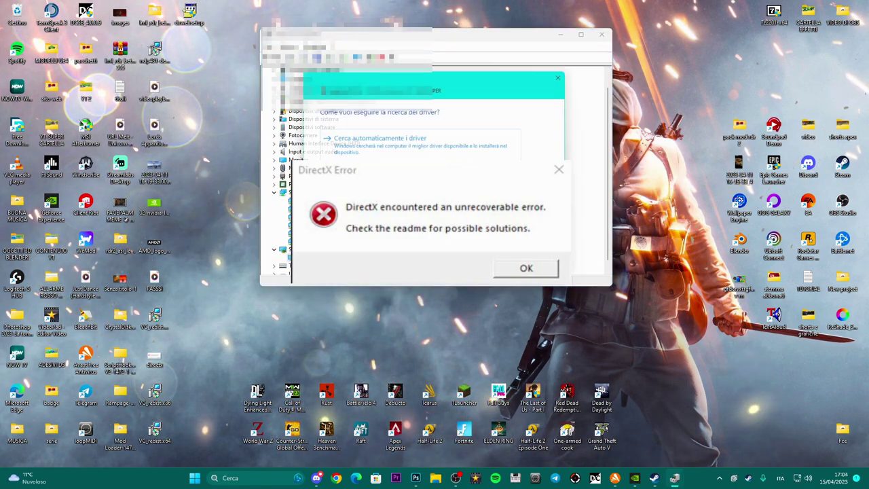
click(378, 145)
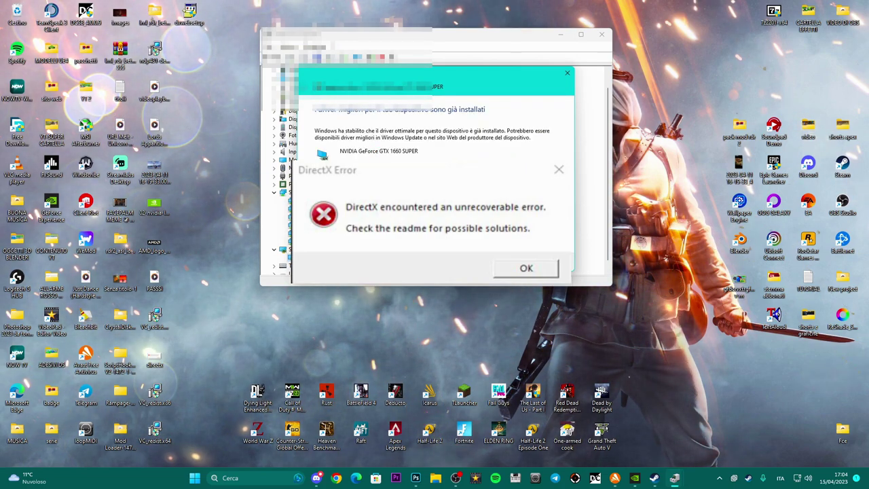
key(Escape)
Step: Review the Windows Update page in Settings once more, then close it and Device Manager
key(super+i)
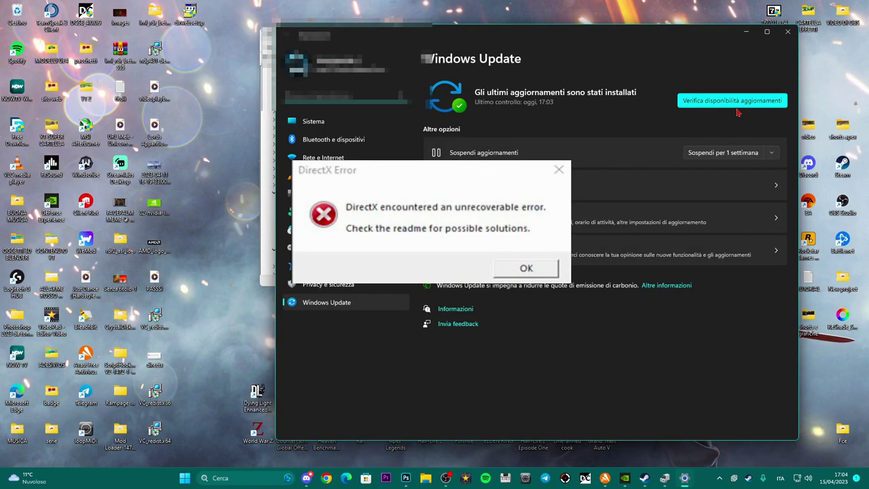
key(Escape)
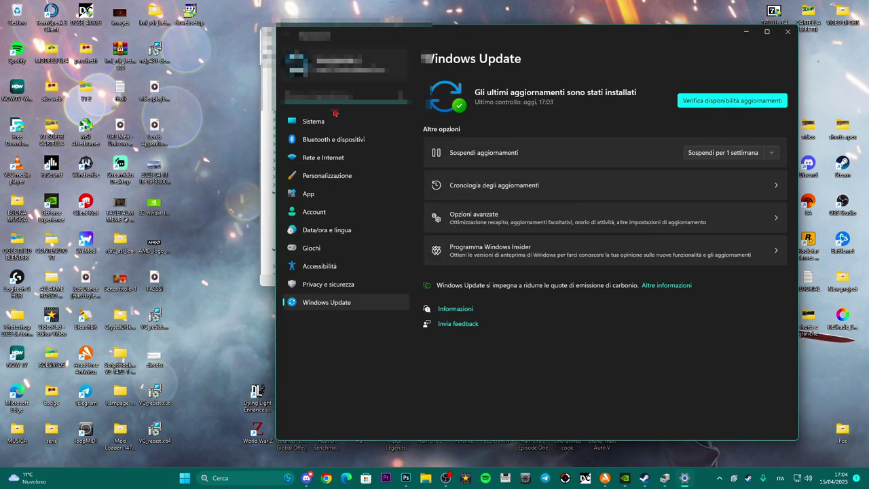
drag(544, 45, 505, 39)
click(737, 32)
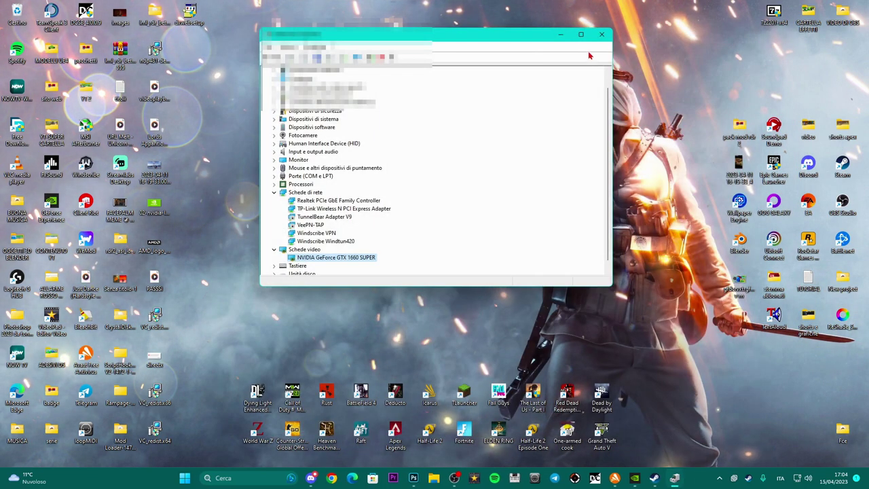
click(602, 33)
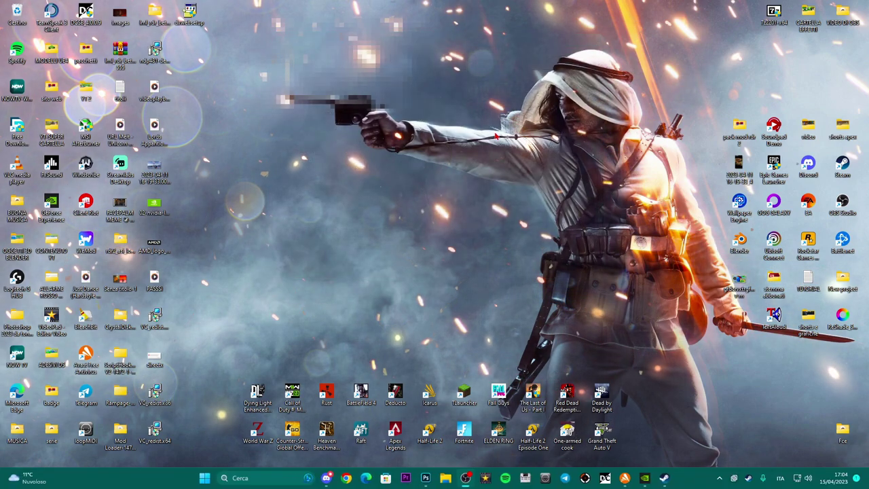